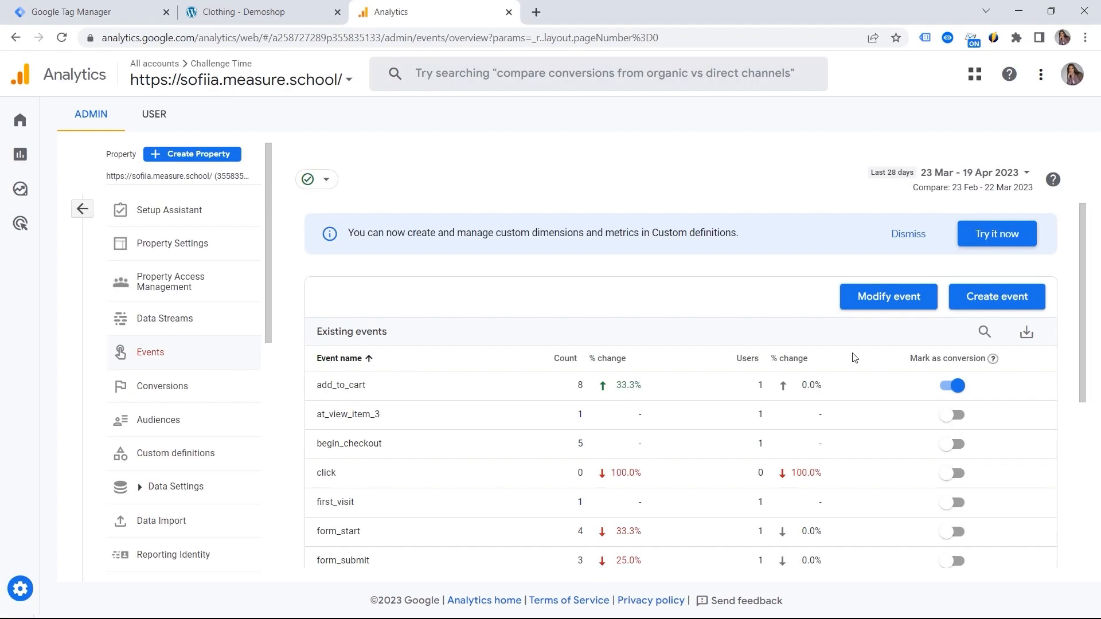
# - Review the counting method options of the add_to_cart conversion without changing them, and return to the property's event list
pyautogui.click(179, 391)
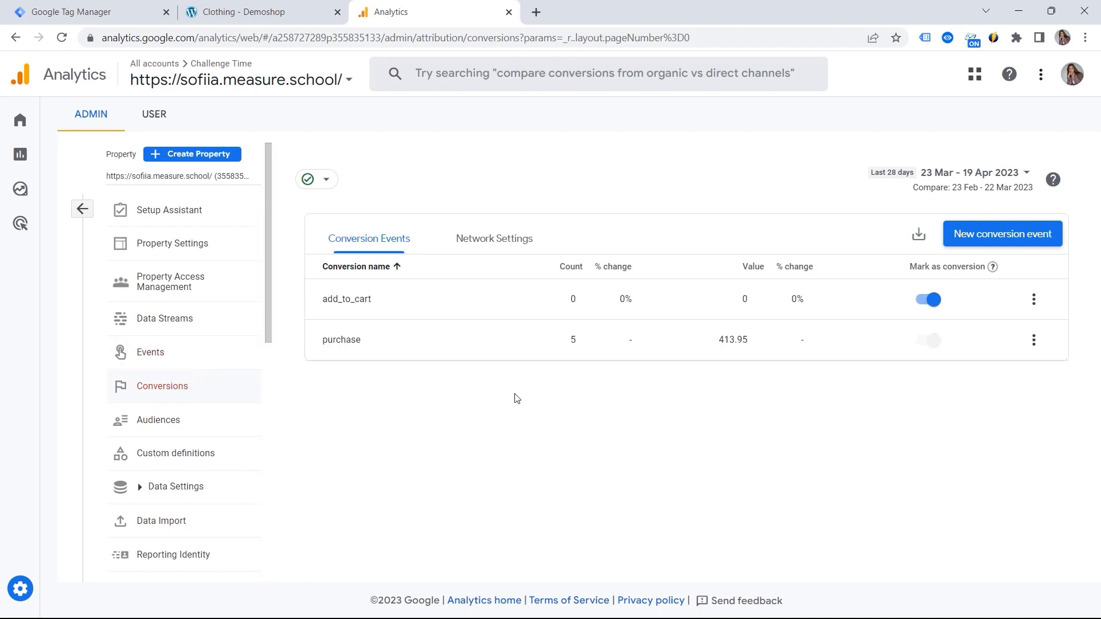
pyautogui.click(1033, 299)
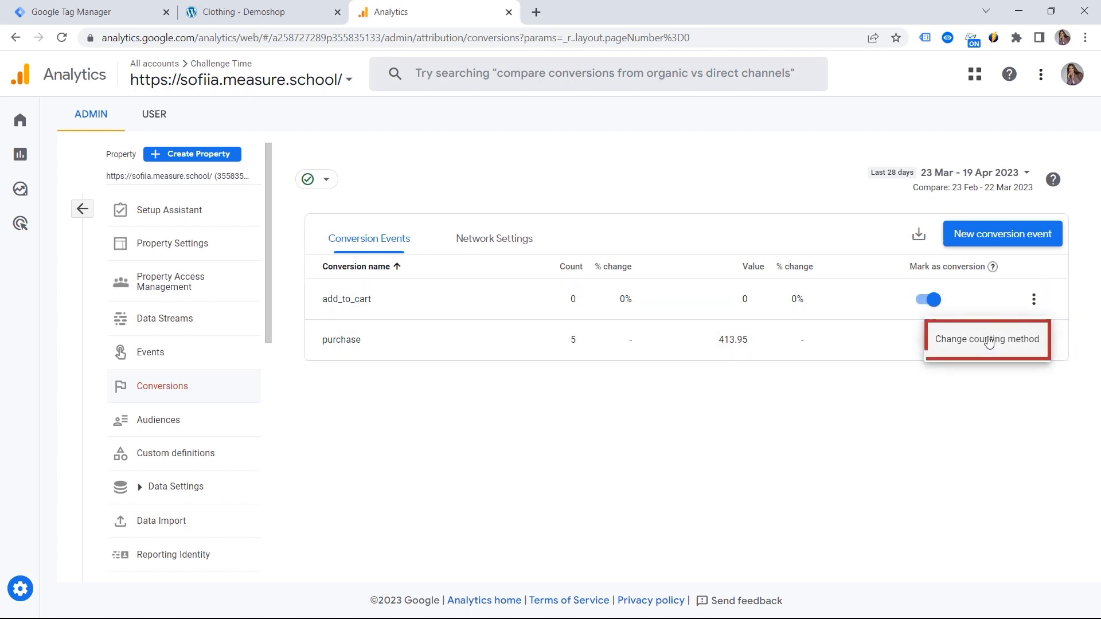
pyautogui.click(946, 340)
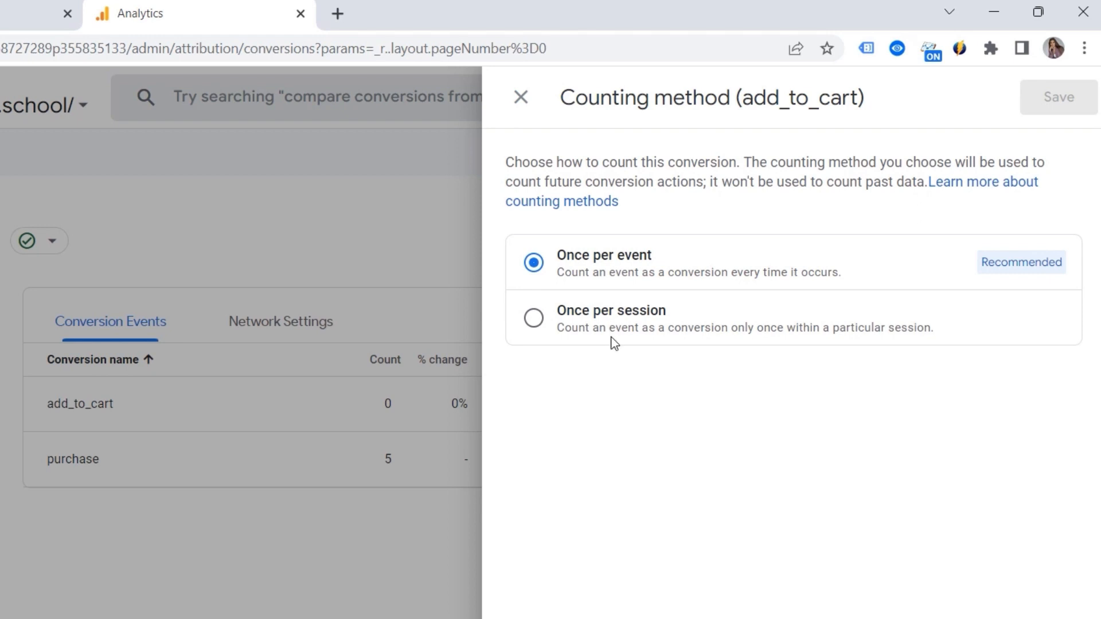
pyautogui.click(521, 96)
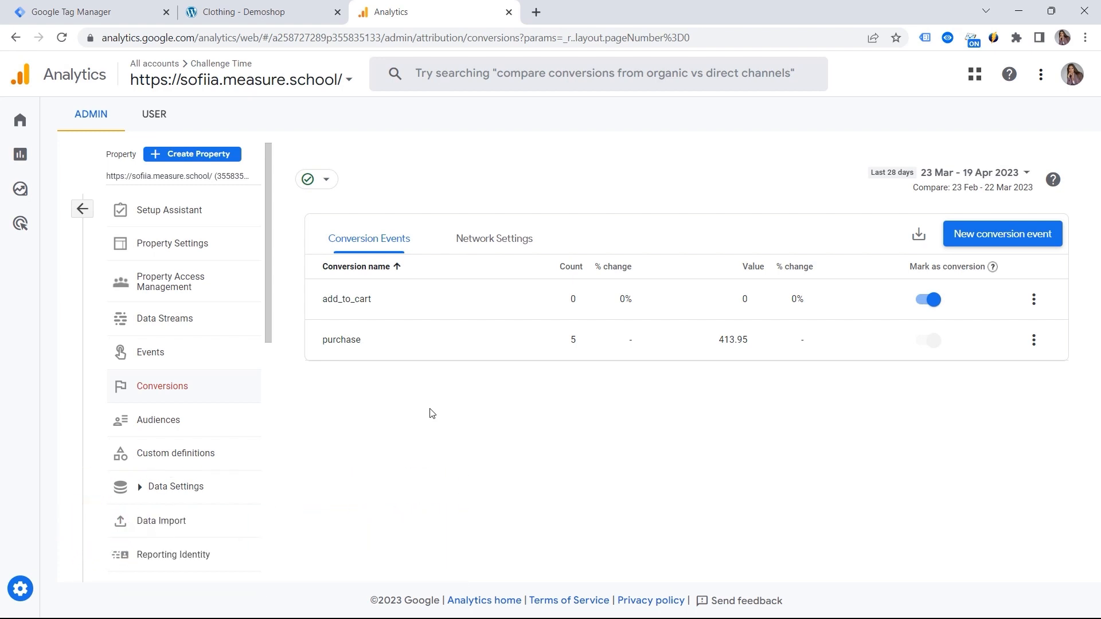
pyautogui.click(191, 358)
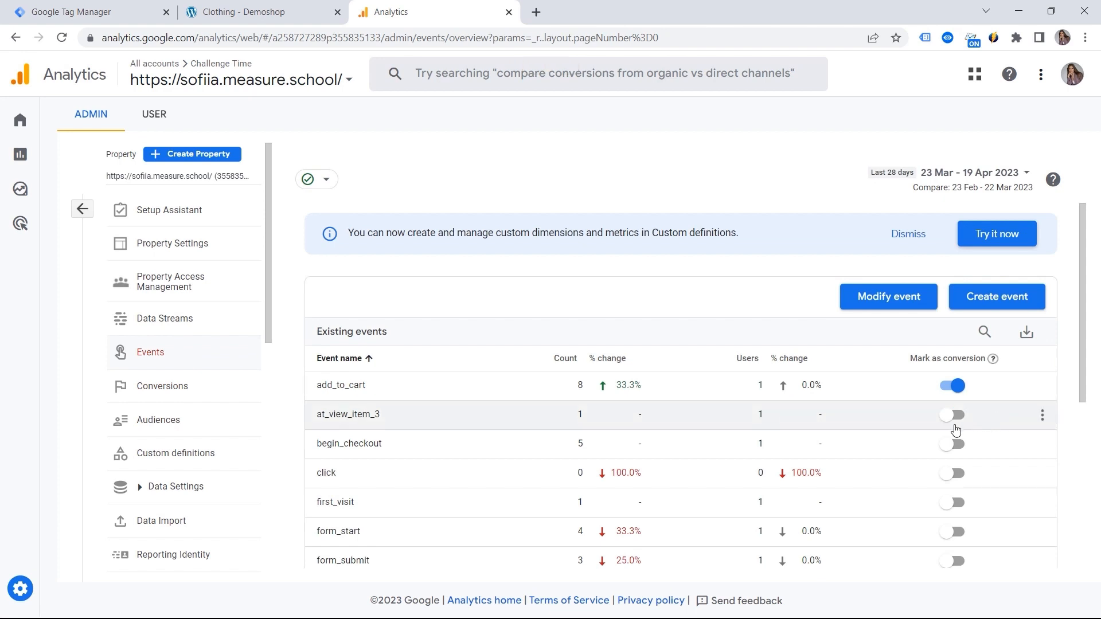
# - Switch to Tag Manager and review the existing GA4 - Config - All Pages tag in the Challenge container
pyautogui.click(73, 4)
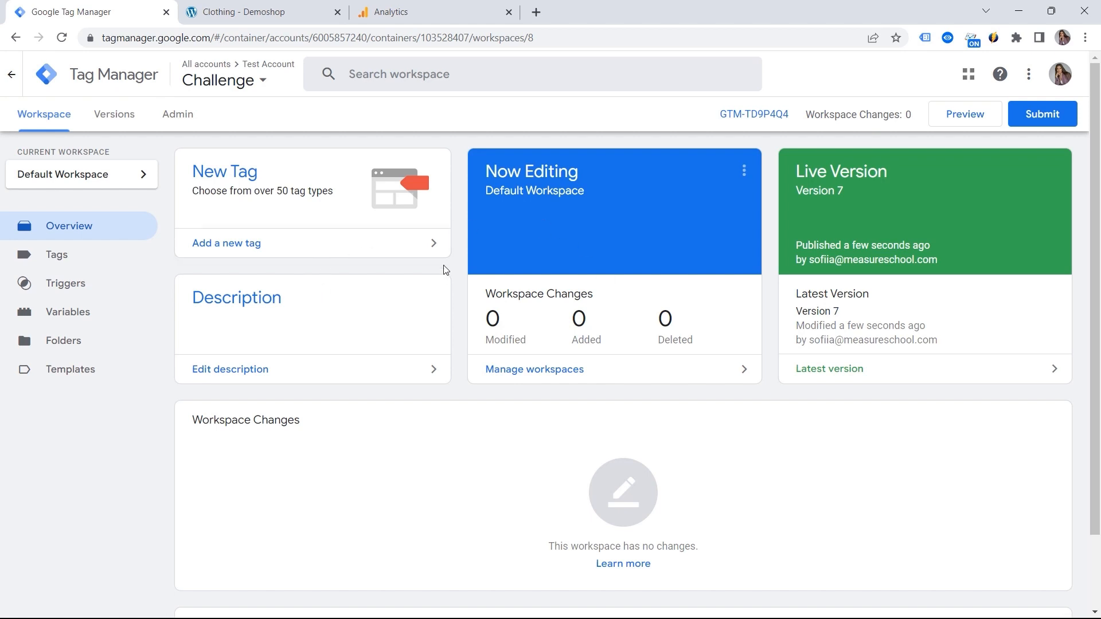
pyautogui.click(274, 16)
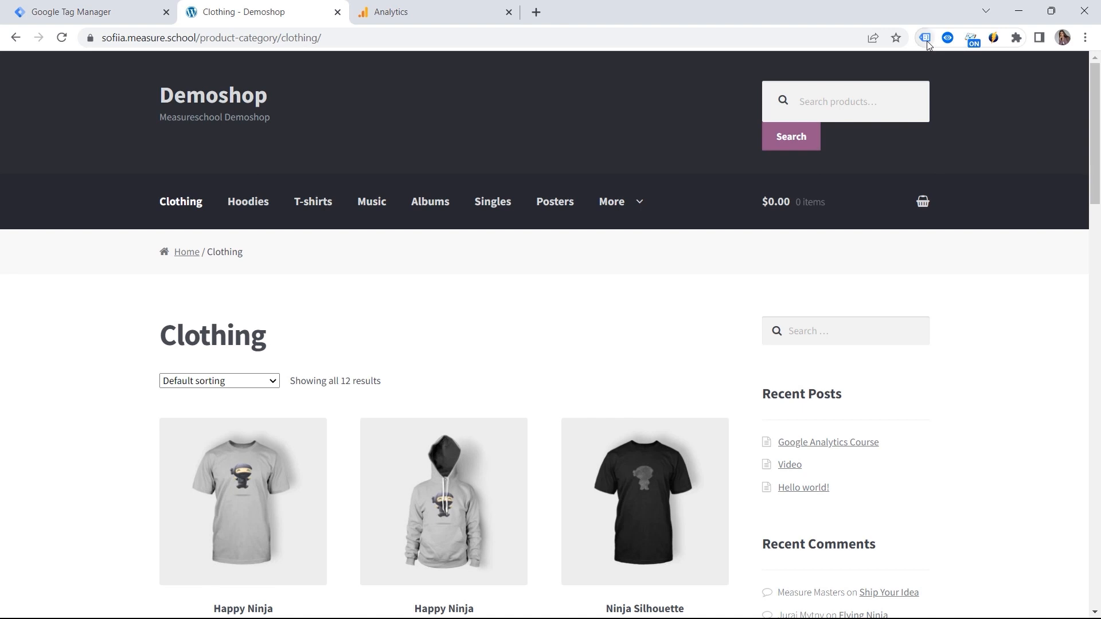
pyautogui.click(92, 12)
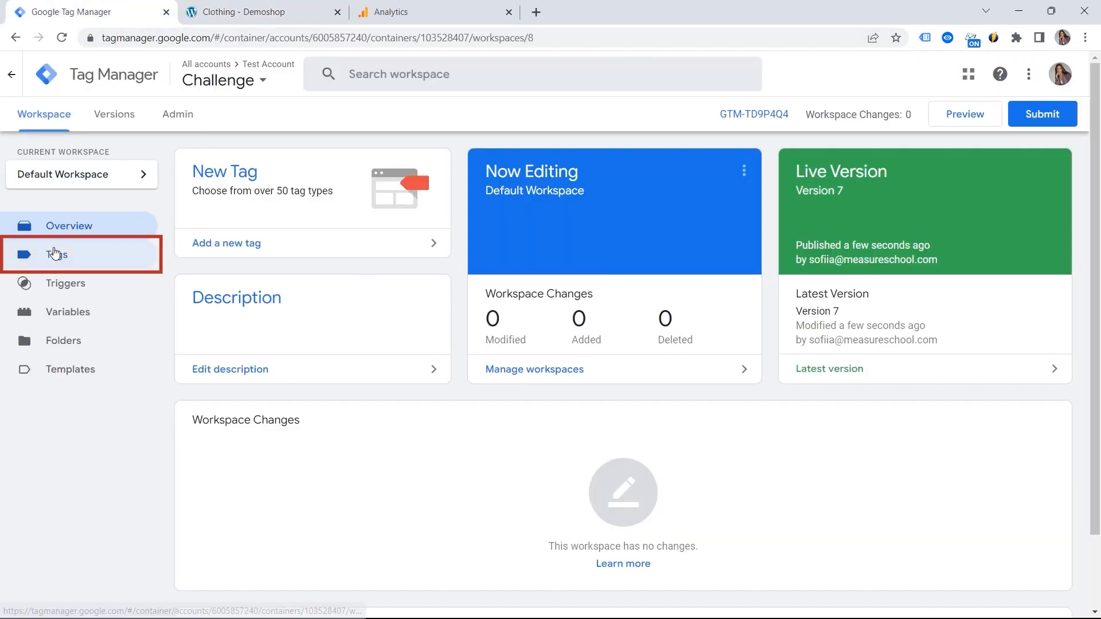
pyautogui.click(99, 254)
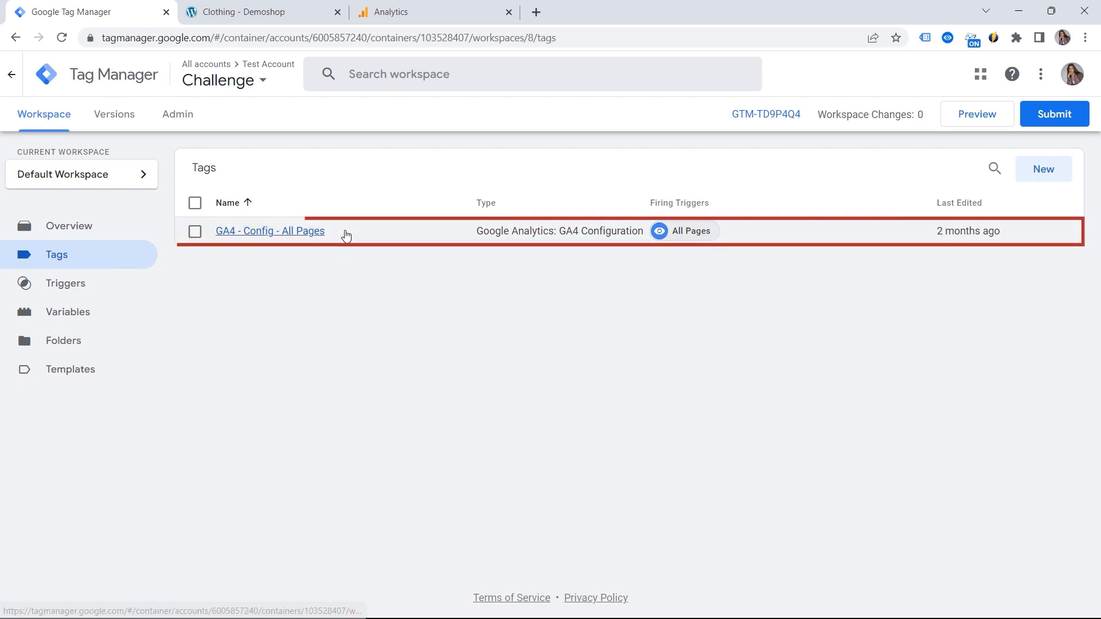
pyautogui.click(344, 232)
pyautogui.click(177, 376)
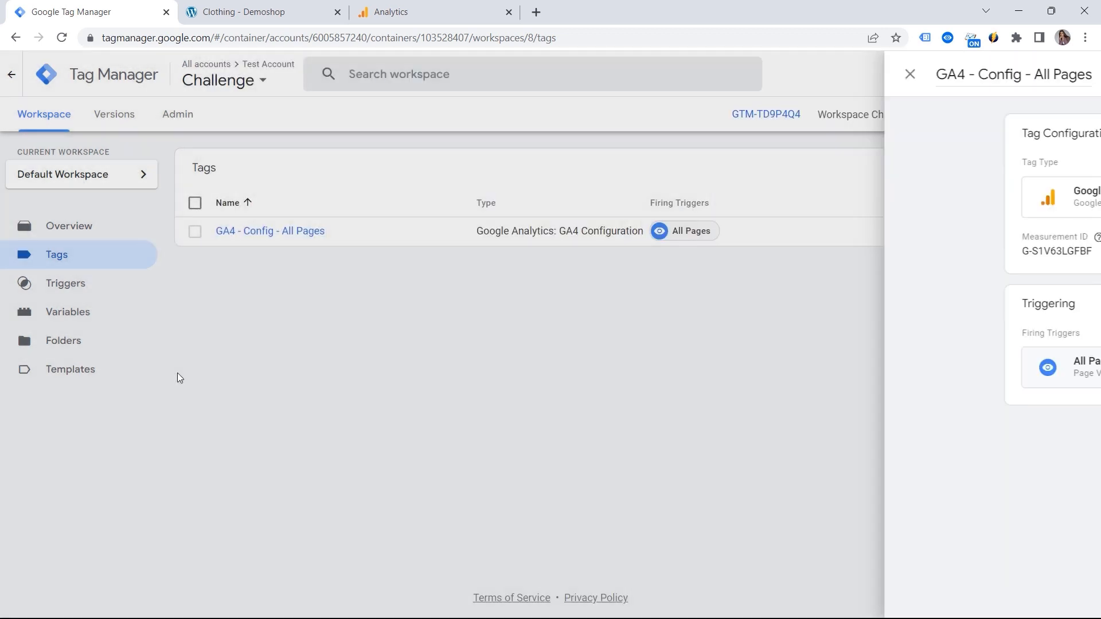
# - Switch to the Demoshop site and open its Sign up form page
pyautogui.click(217, 10)
pyautogui.moveTo(619, 209)
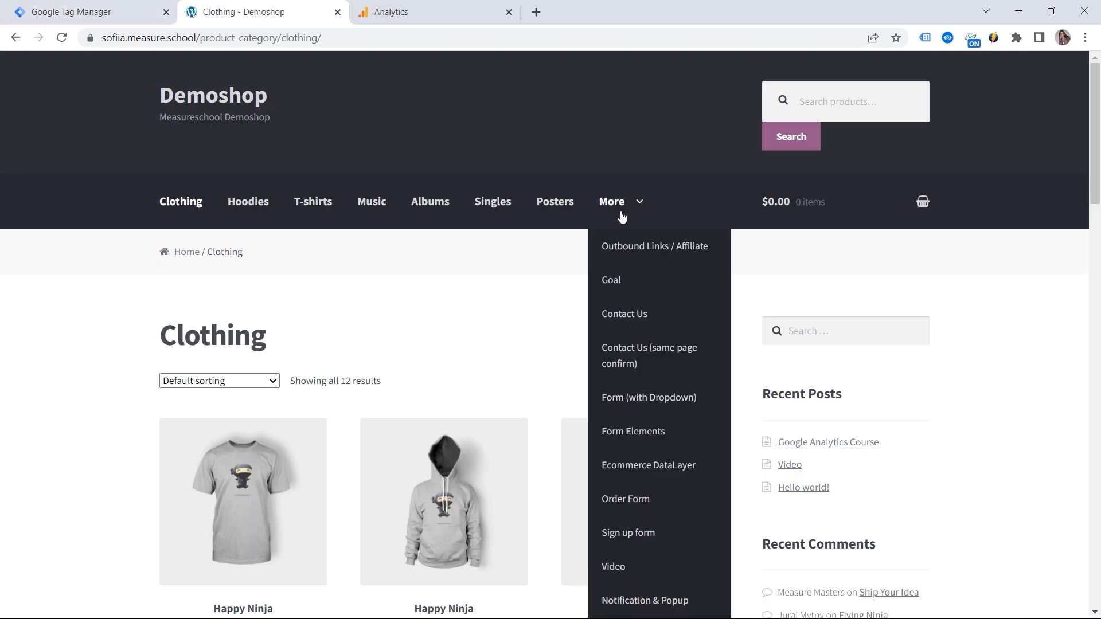
pyautogui.scroll(-1, 648, 402)
pyautogui.click(656, 461)
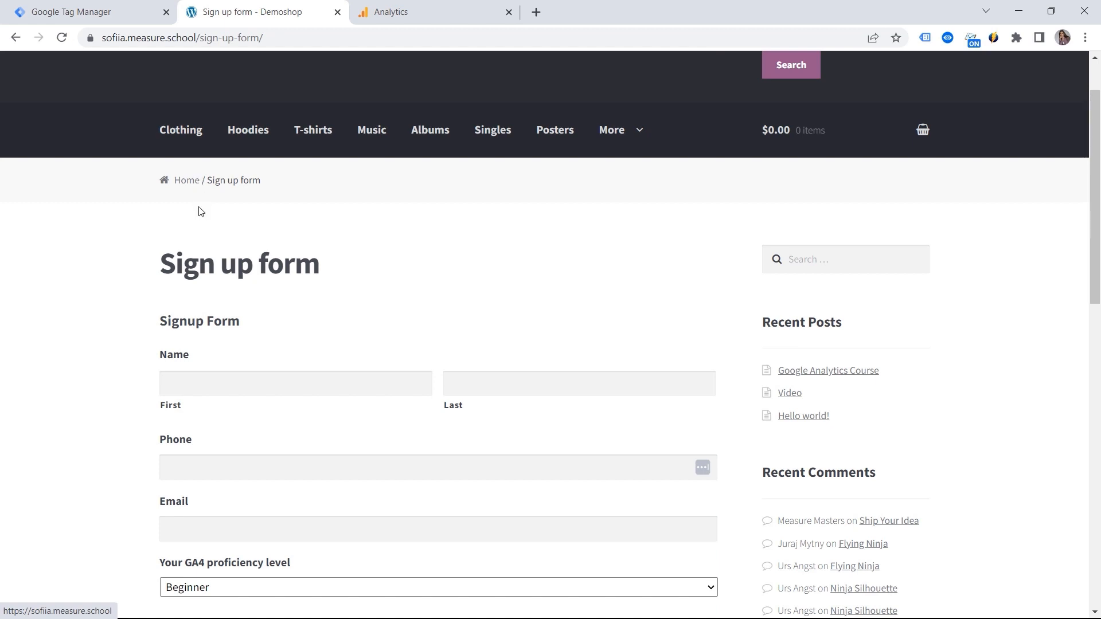
# - Fill in the first and last name fields of the signup form with test data
pyautogui.click(229, 389)
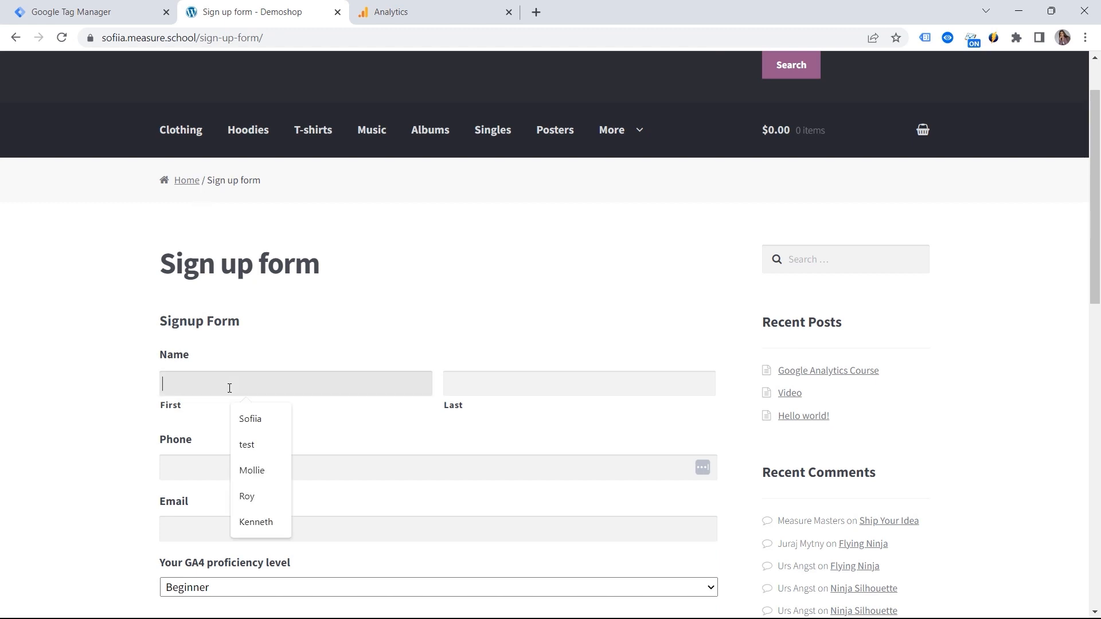
pyautogui.click(251, 419)
pyautogui.click(449, 387)
pyautogui.rightClick(449, 388)
pyautogui.click(488, 334)
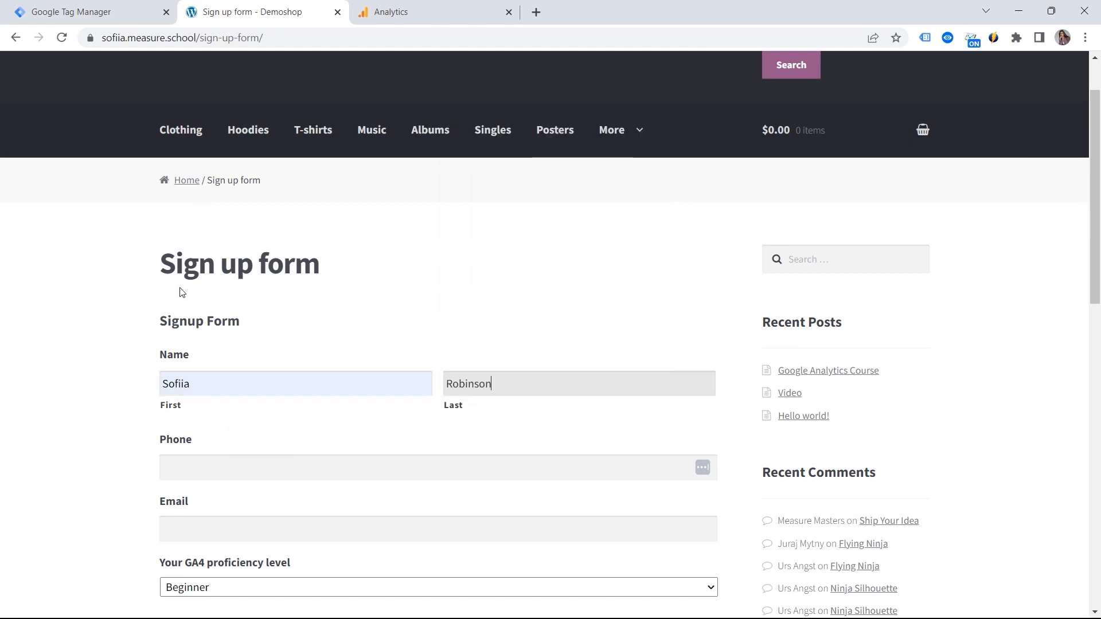
# - Fill the phone and email fields with generated dummy data and submit the signup form
pyautogui.scroll(-2, 195, 332)
pyautogui.rightClick(204, 329)
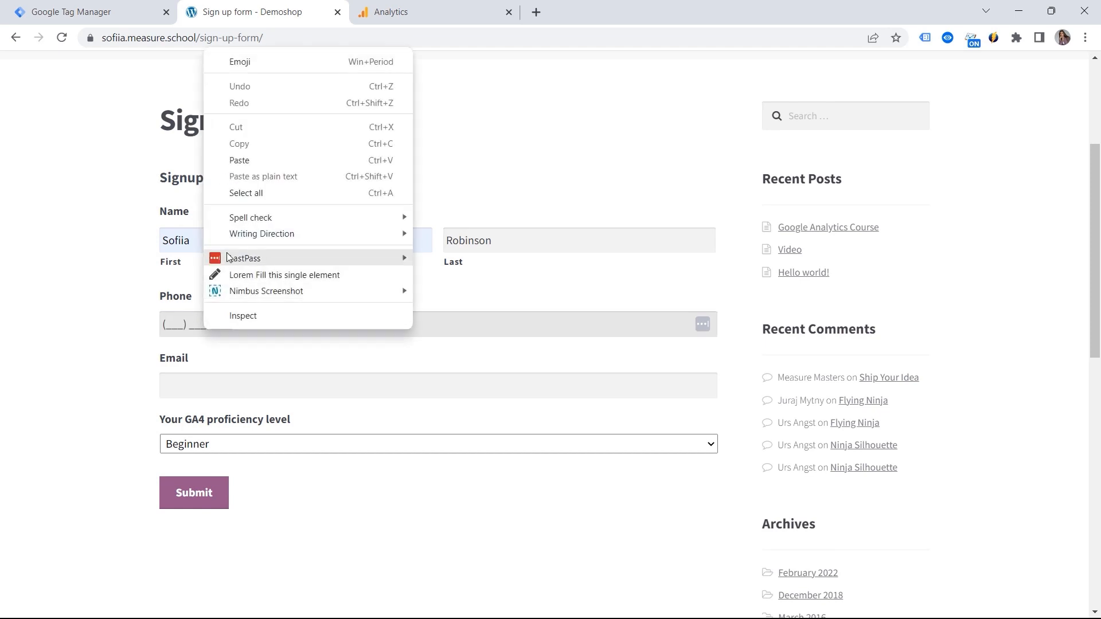
pyautogui.click(241, 276)
pyautogui.click(198, 384)
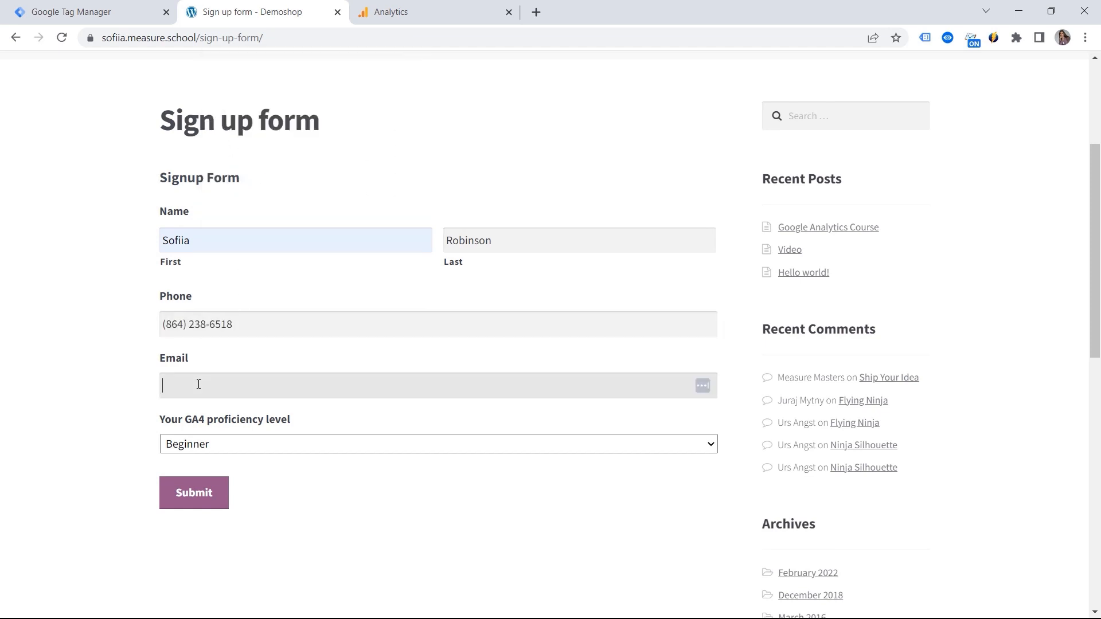
pyautogui.rightClick(180, 385)
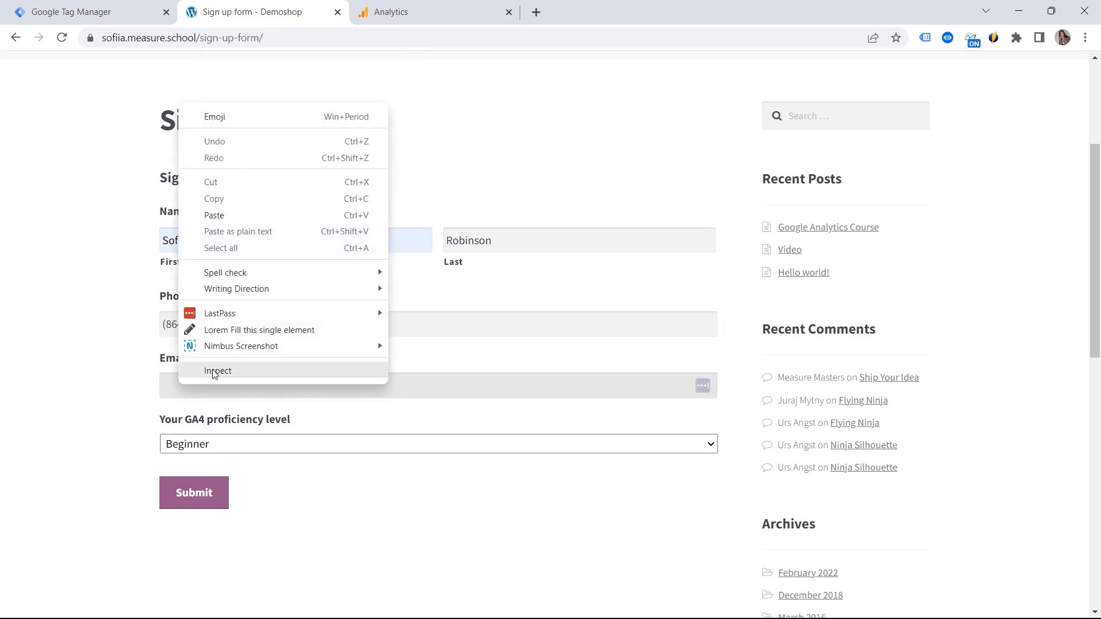
pyautogui.click(209, 331)
pyautogui.click(194, 505)
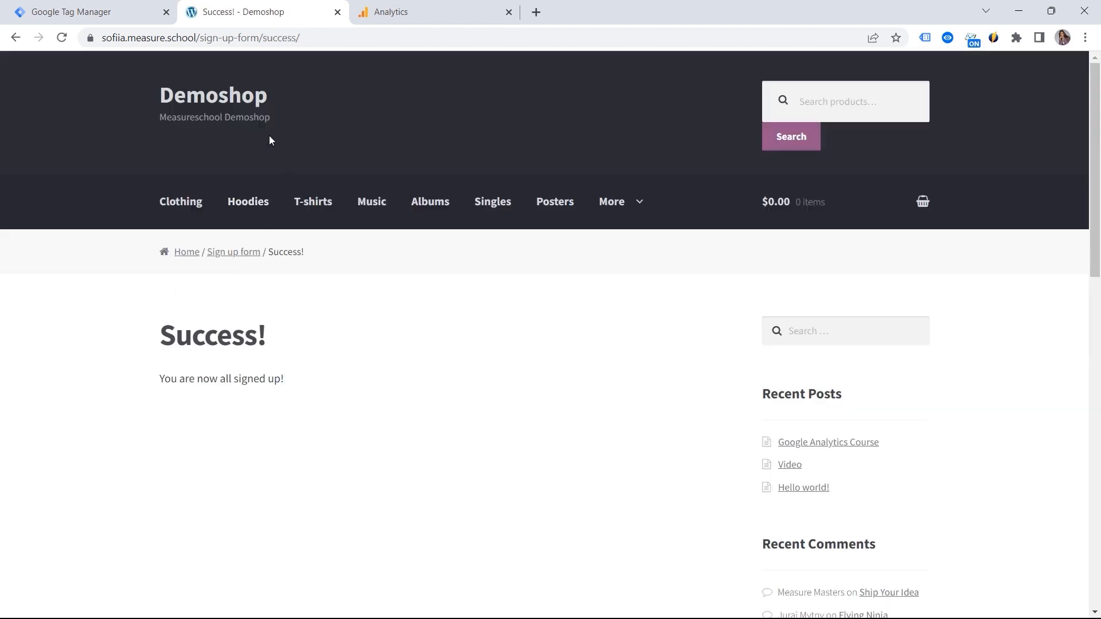
# - Copy sign-up-form/success from the confirmation page's URL and create a new Page View trigger in Tag Manager
pyautogui.moveTo(235, 35); pyautogui.dragTo(368, 35)
pyautogui.hotkey('ctrl', 'c')
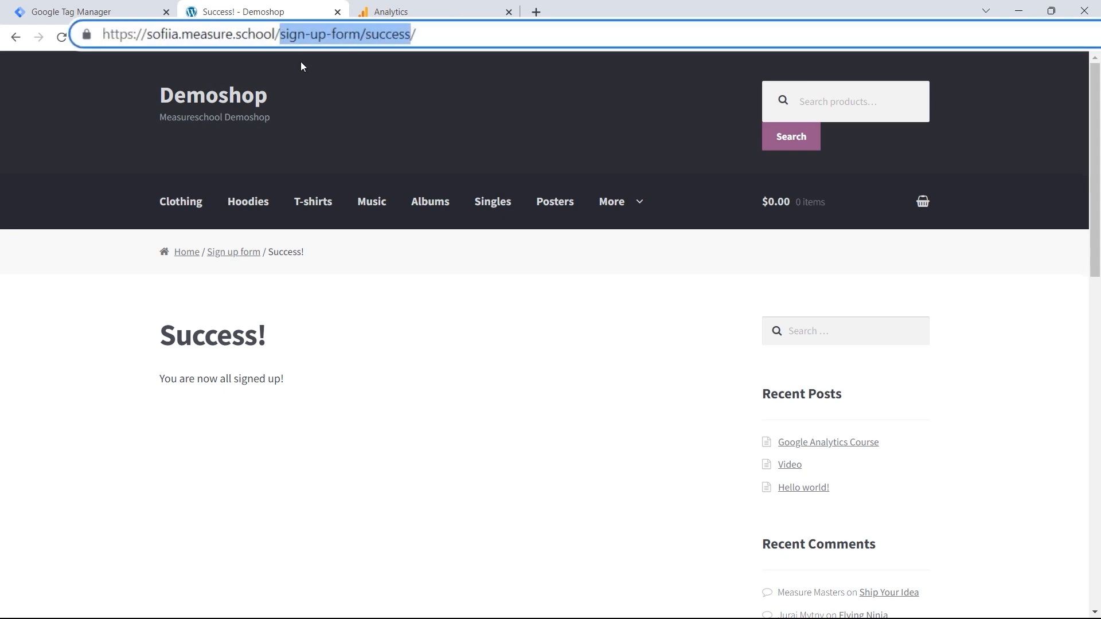
pyautogui.click(115, 15)
pyautogui.click(58, 290)
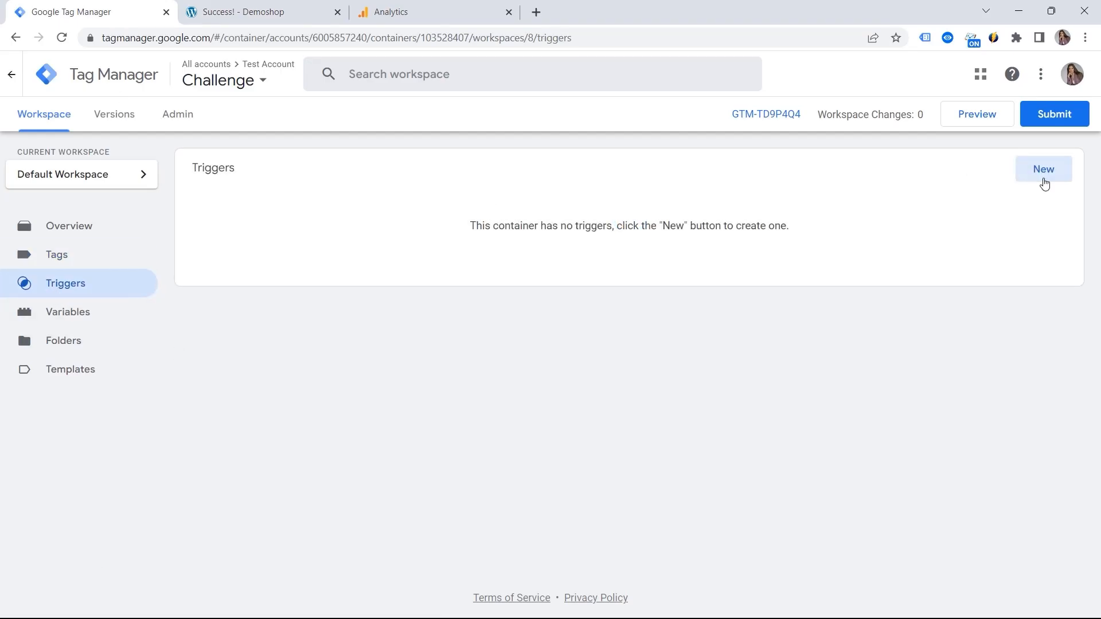
pyautogui.click(1041, 177)
pyautogui.click(609, 199)
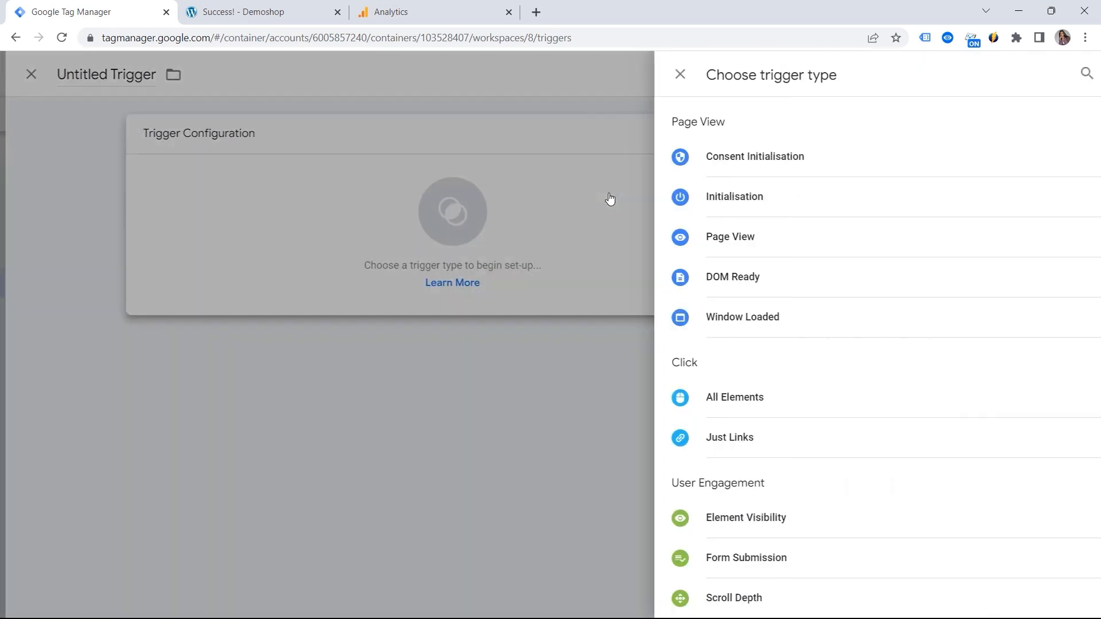
pyautogui.click(711, 258)
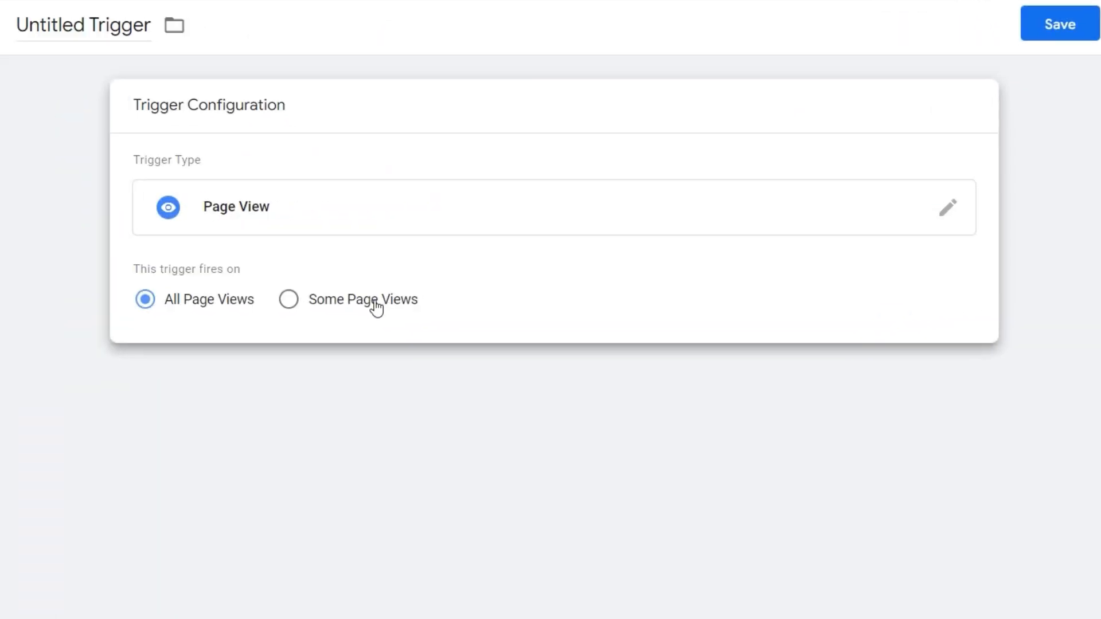
# - Restrict the trigger to some page views where Page URL contains sign-up-form/success
pyautogui.click(375, 306)
pyautogui.click(238, 375)
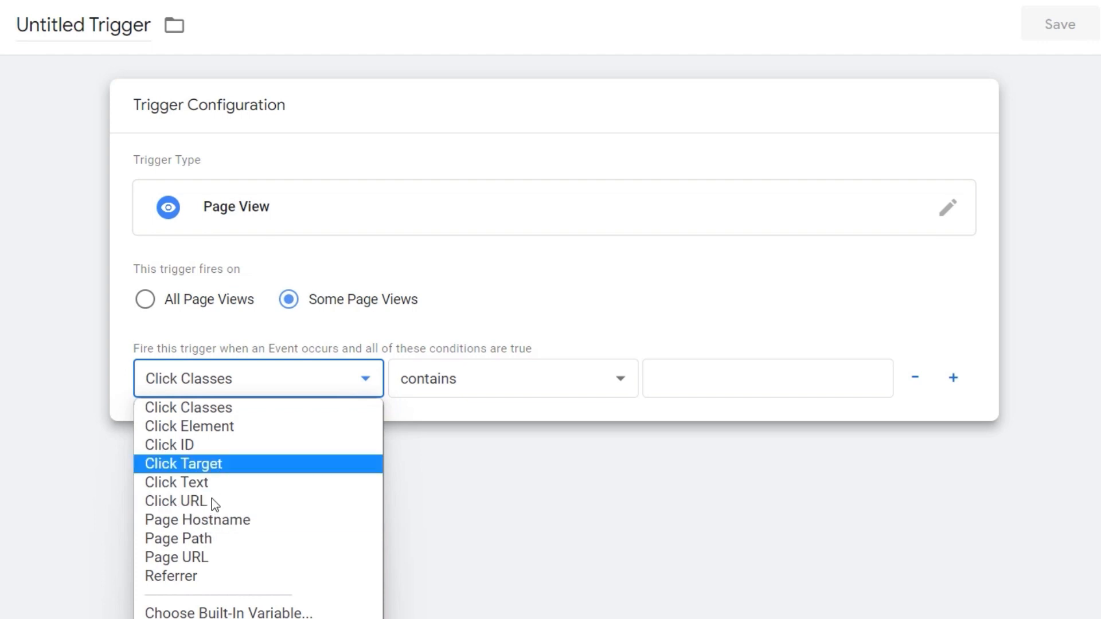
pyautogui.click(214, 556)
pyautogui.click(722, 386)
pyautogui.hotkey('ctrl', 'v')
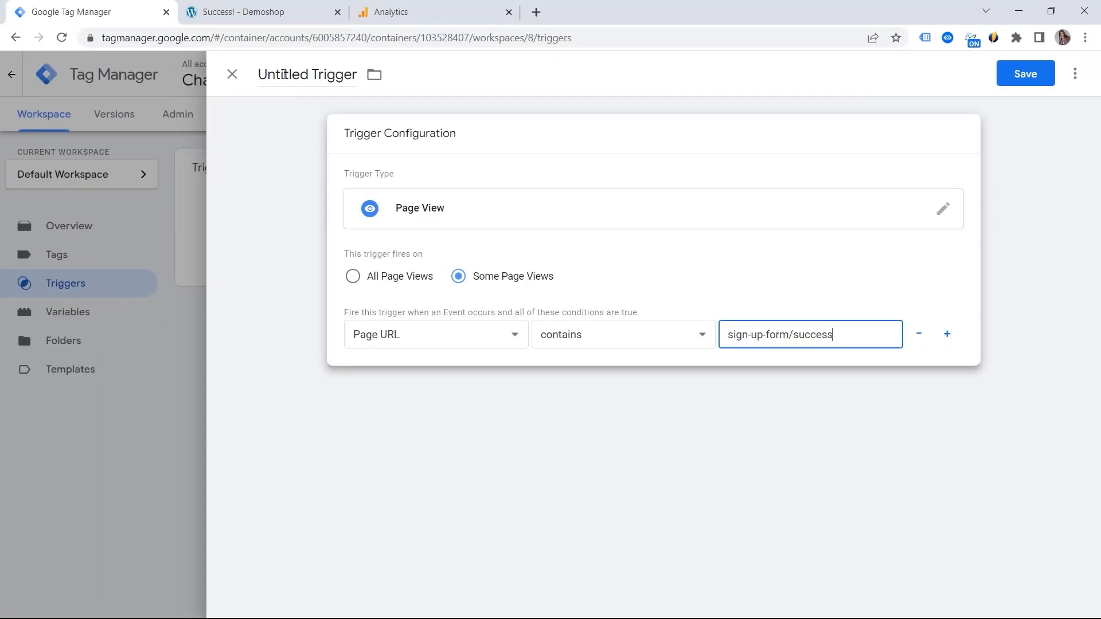
# - Name the trigger PV - Signup Form Success and save it
pyautogui.click(51, 24)
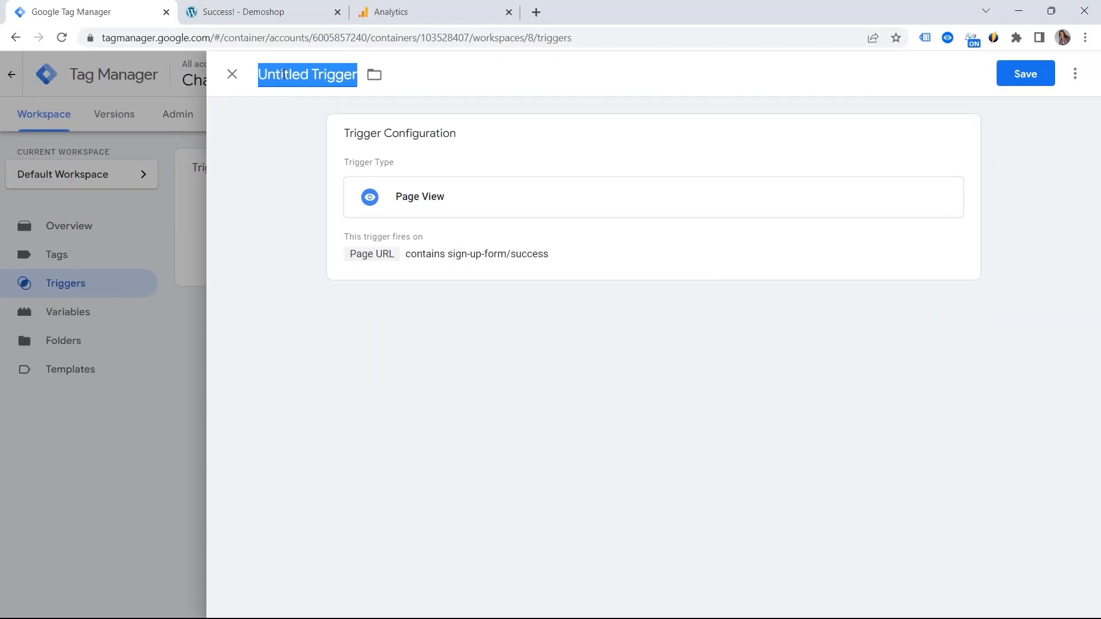
pyautogui.write('PV - S')
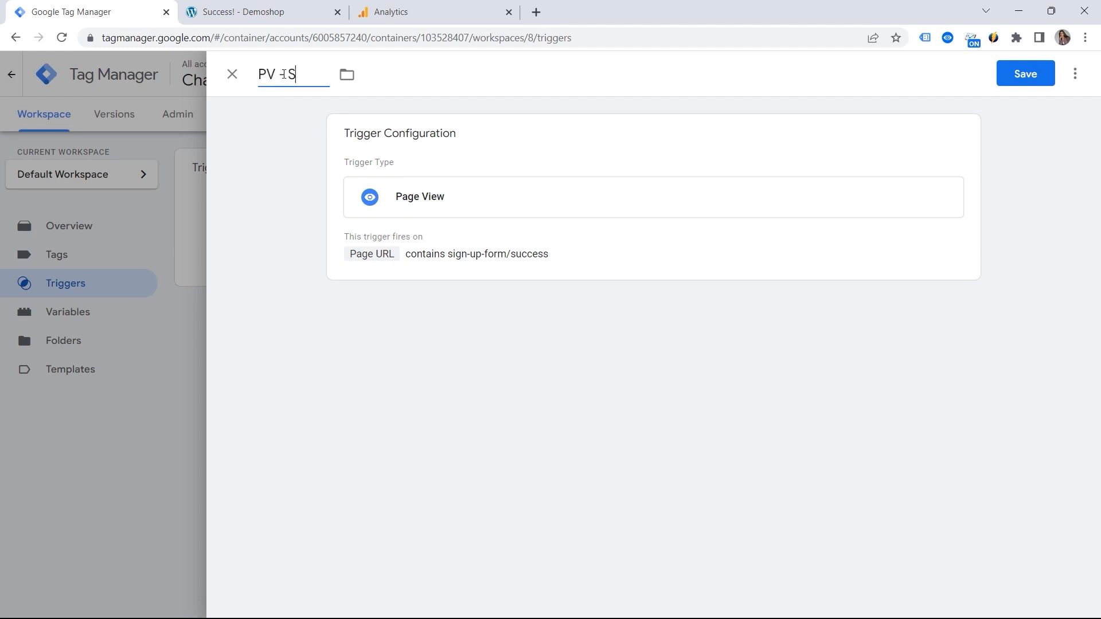
pyautogui.write('ignup Form Success')
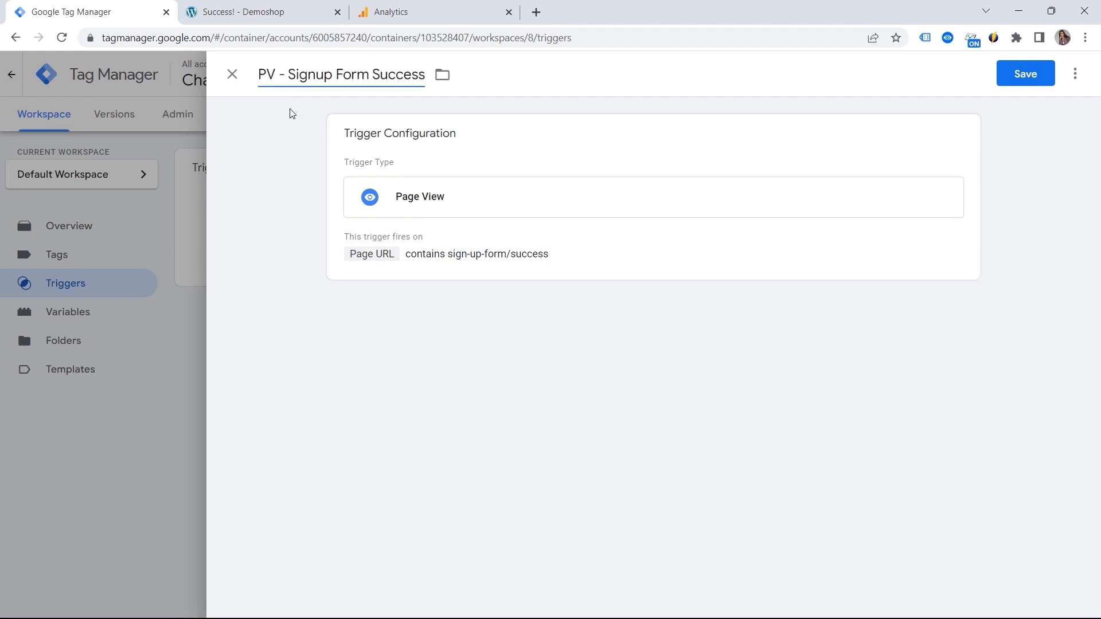
pyautogui.click(1009, 81)
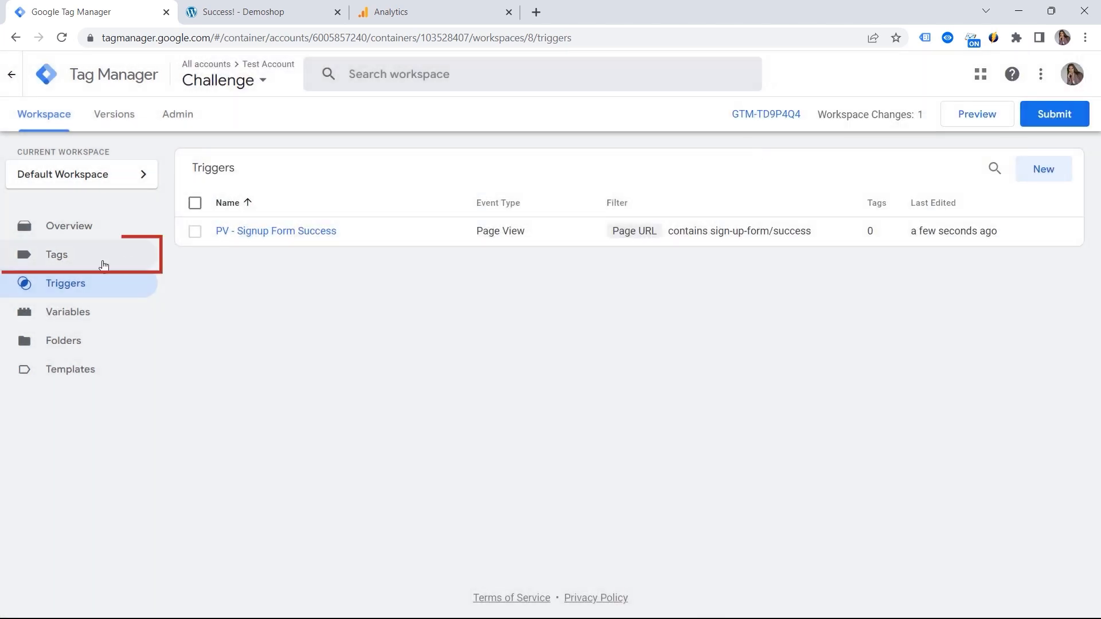
# - Create a new tag of the type Google Analytics: GA4 Event
pyautogui.click(91, 257)
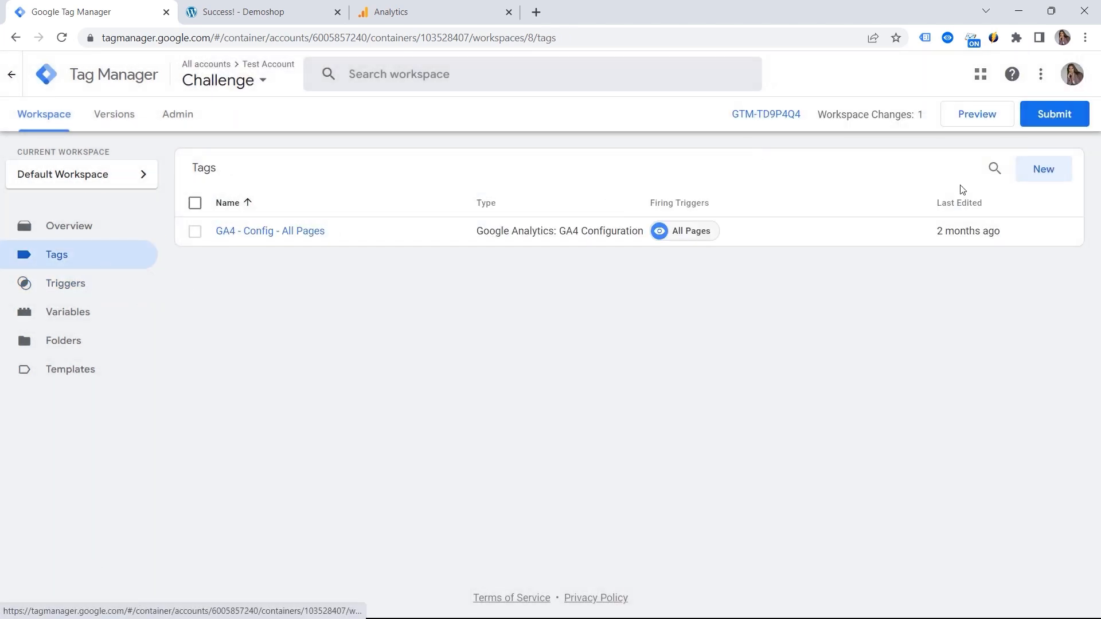
pyautogui.click(1039, 178)
pyautogui.click(652, 179)
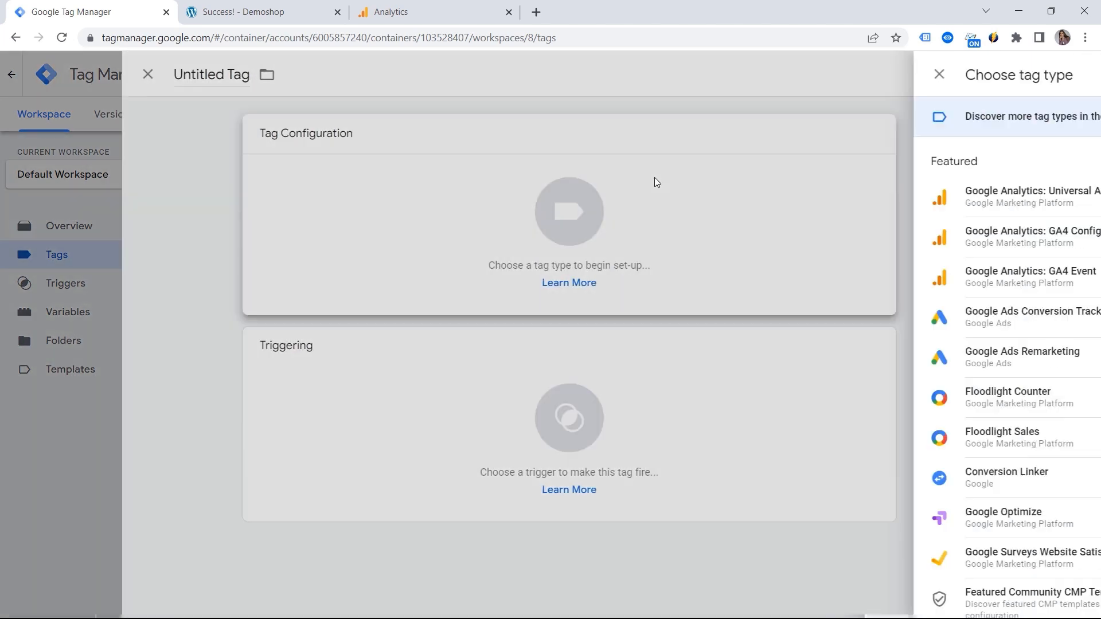
pyautogui.click(752, 278)
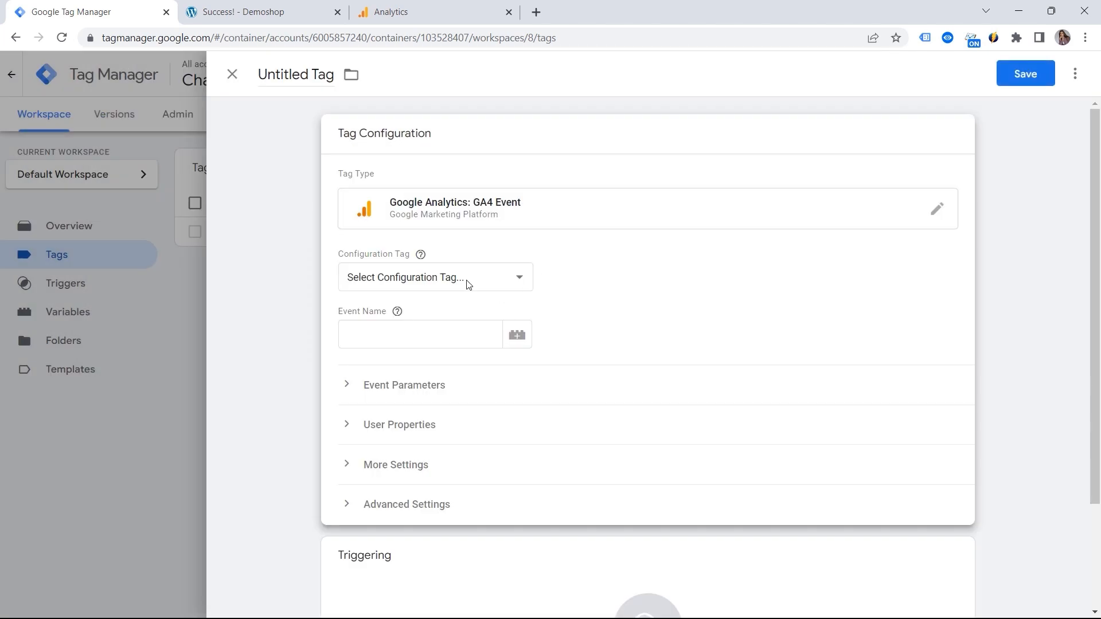
# - Assign GA4 - Config - All Pages as the configuration tag and set the event name to sign_up
pyautogui.click(469, 282)
pyautogui.click(417, 327)
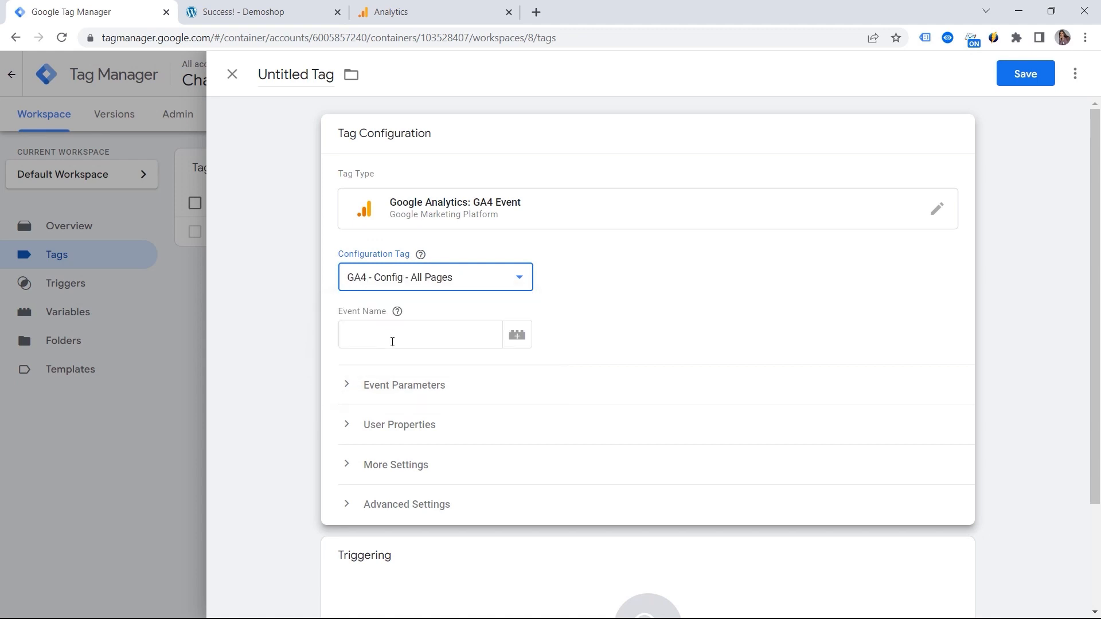
pyautogui.click(344, 334)
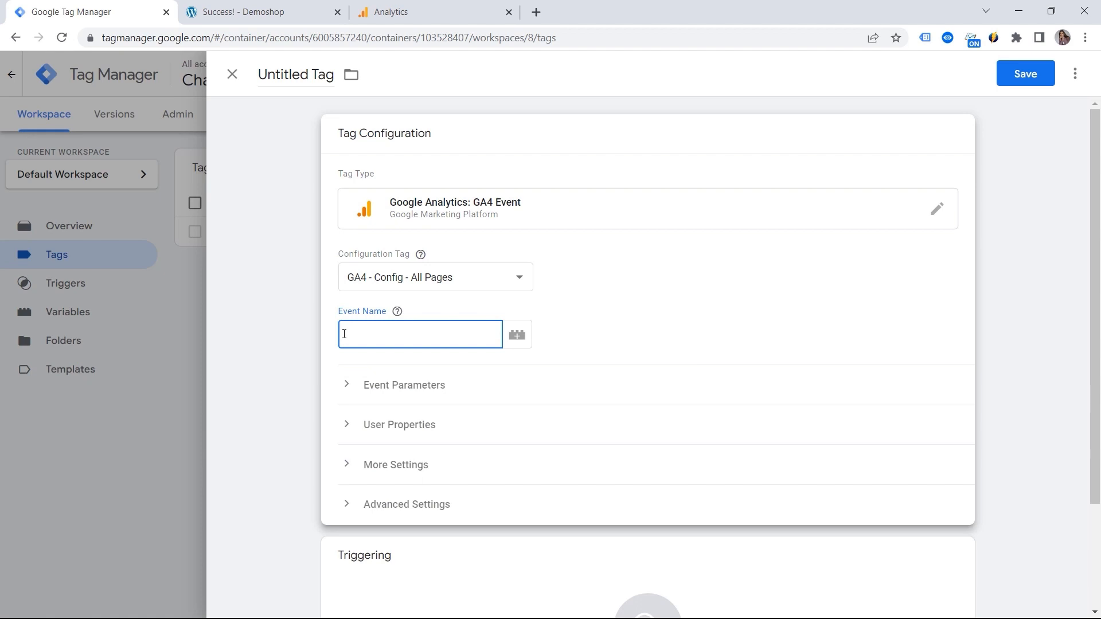
pyautogui.write('sign_up')
pyautogui.click(338, 360)
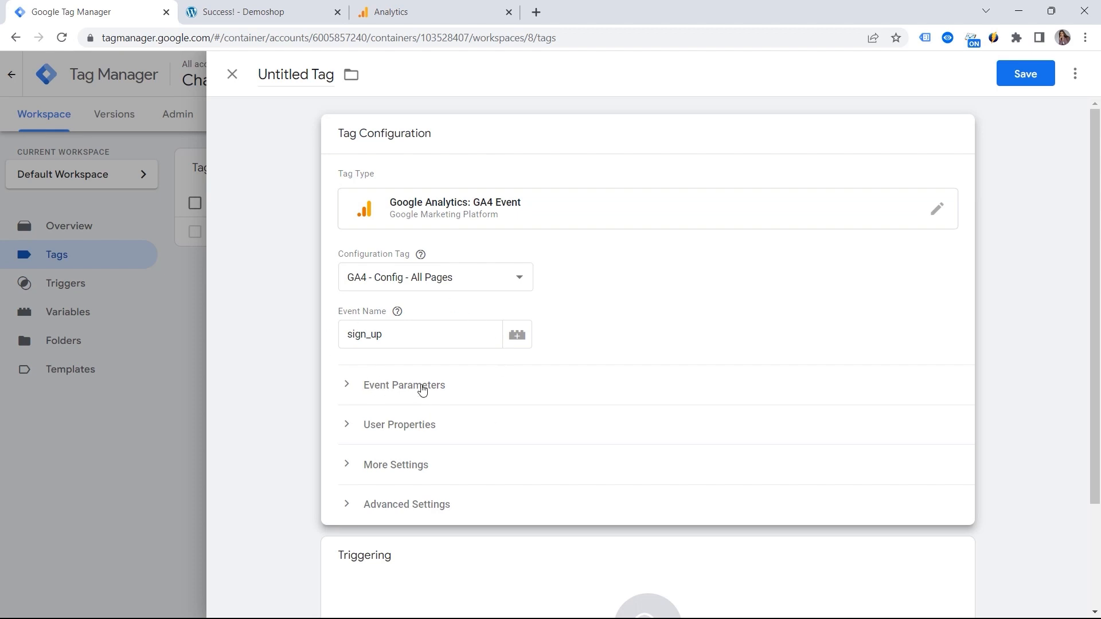
pyautogui.scroll(-1, 412, 264)
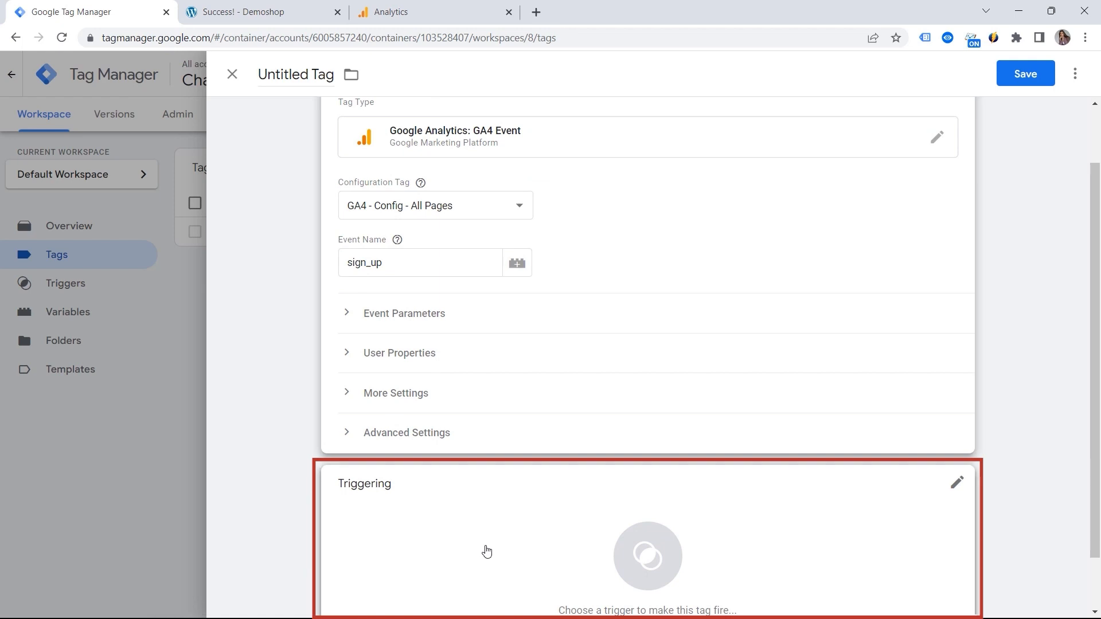
# - Set the tag to fire on PV - Signup Form Success and save it as GA4 - Event - Signup Form
pyautogui.click(487, 571)
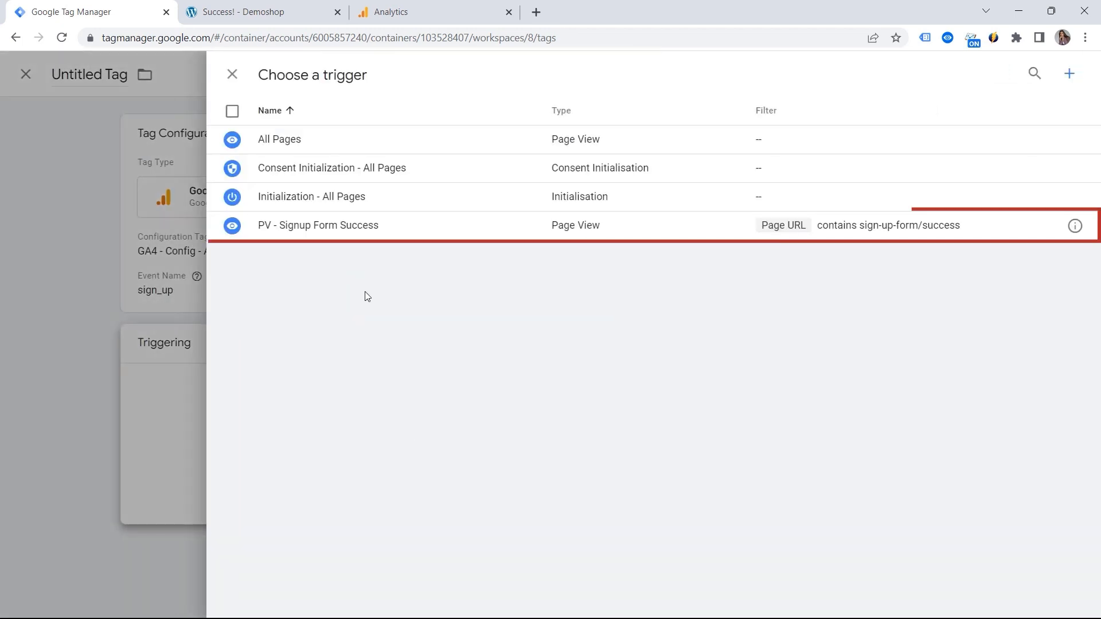
pyautogui.click(353, 229)
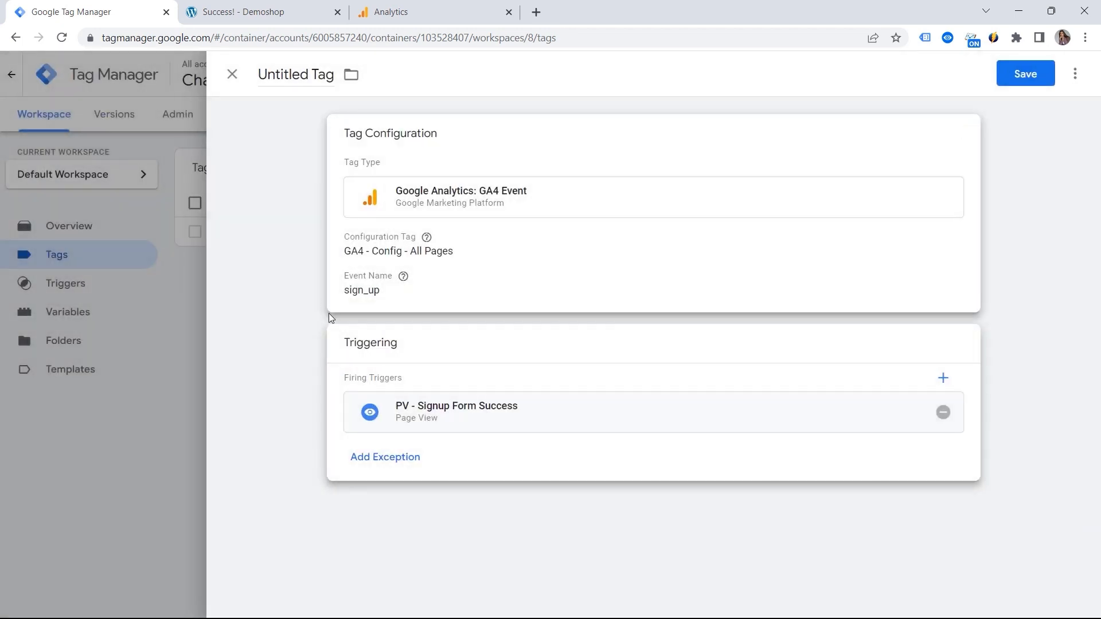
pyautogui.click(280, 78)
pyautogui.write('GA')
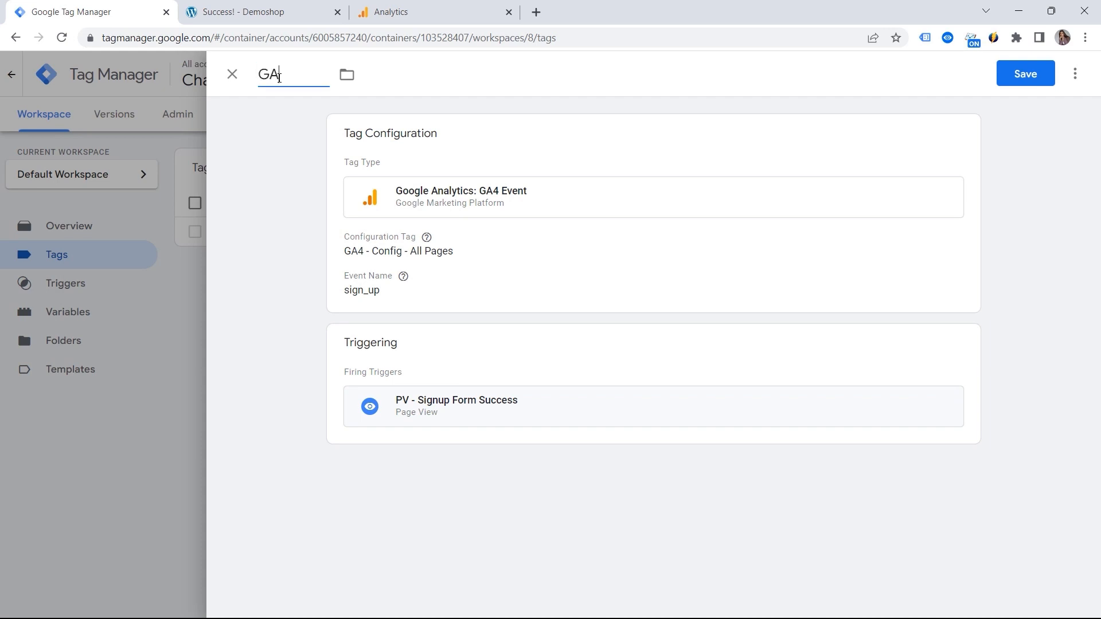
pyautogui.write('4 - Event - Signup Form')
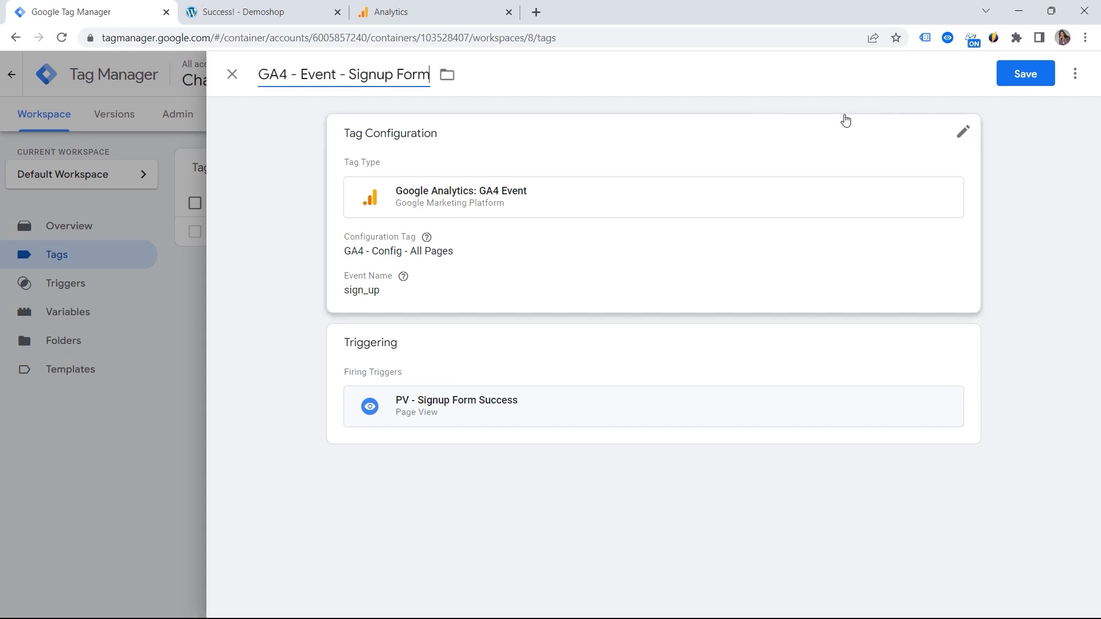
pyautogui.click(1026, 75)
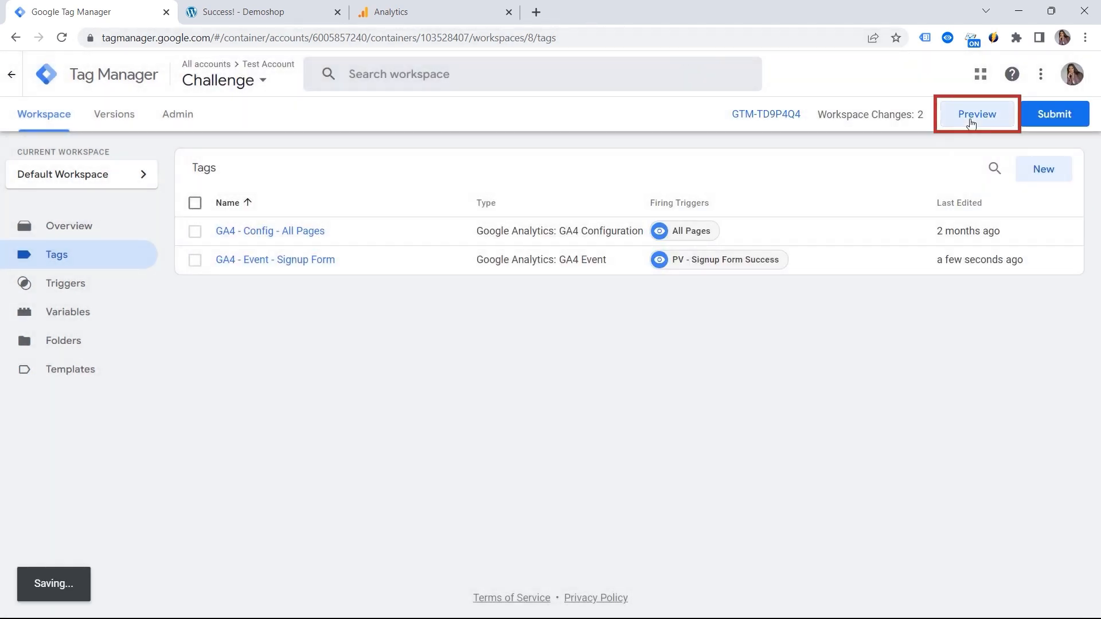
pyautogui.click(974, 114)
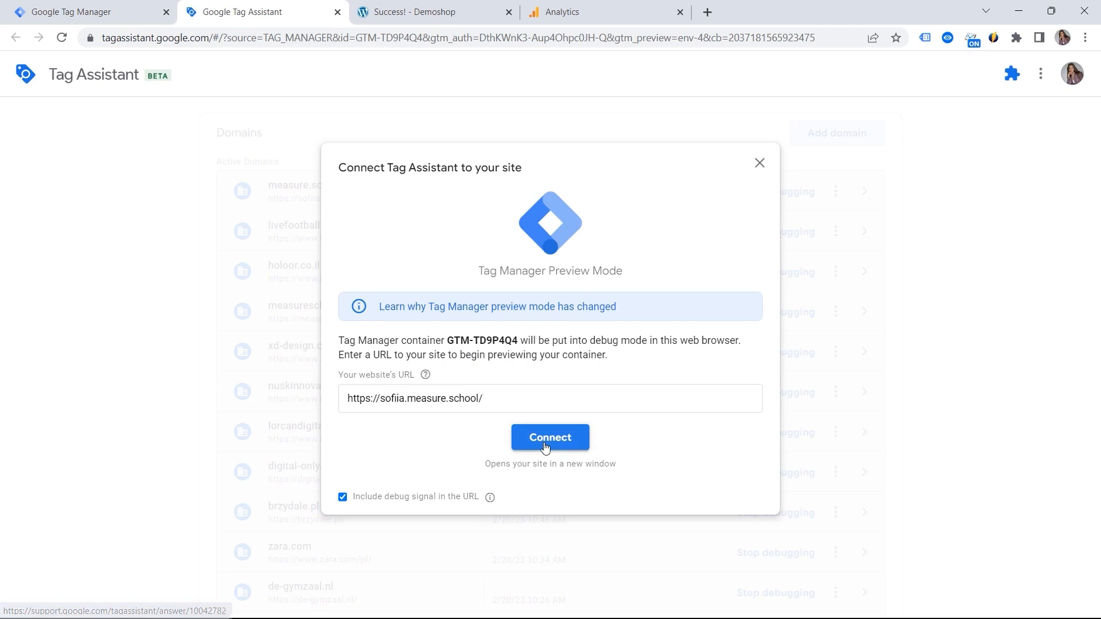
pyautogui.click(538, 438)
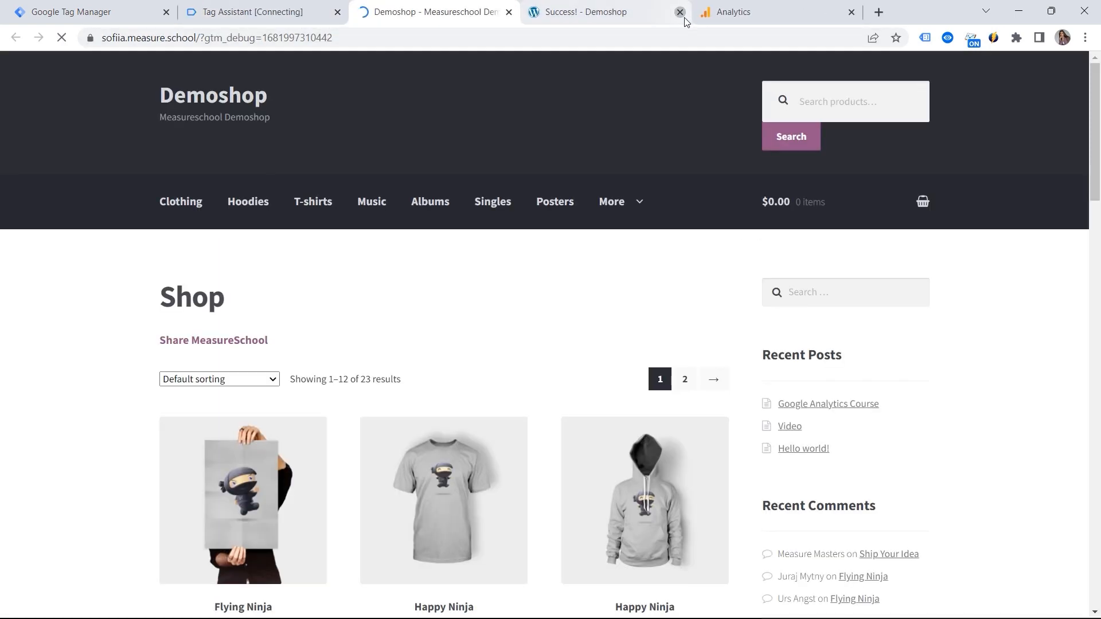
pyautogui.click(680, 12)
# - Open the shop's Sign up form, fill in a sample first name, last name, phone and email, and submit it
pyautogui.moveTo(614, 206)
pyautogui.click(641, 543)
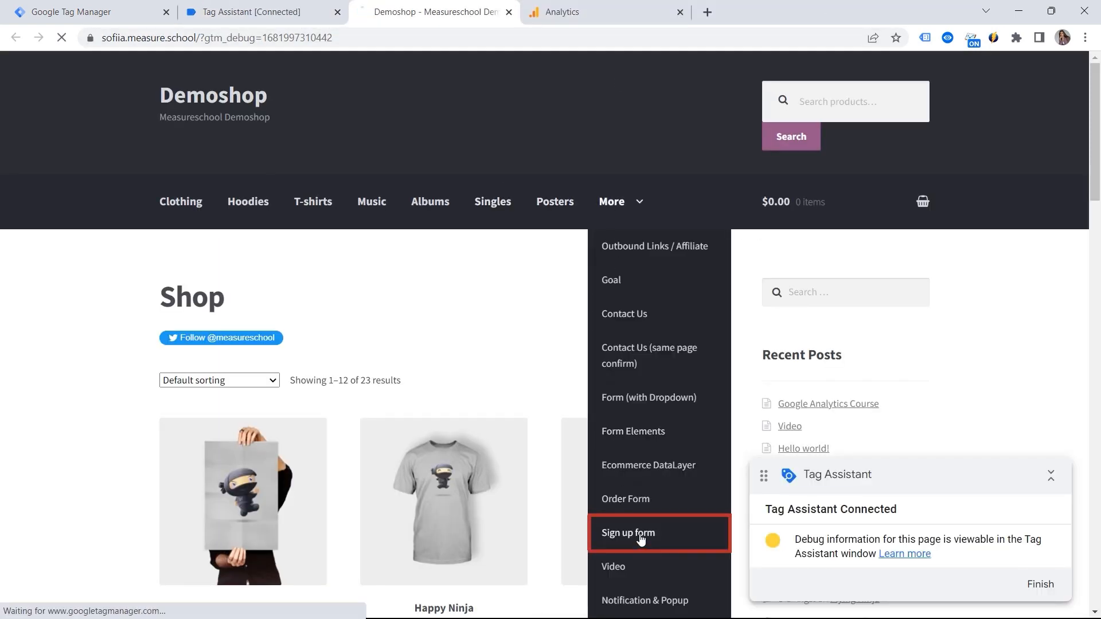
pyautogui.scroll(-2, 187, 313)
pyautogui.rightClick(186, 313)
pyautogui.click(266, 539)
pyautogui.rightClick(502, 313)
pyautogui.click(568, 539)
pyautogui.rightClick(204, 398)
pyautogui.click(258, 344)
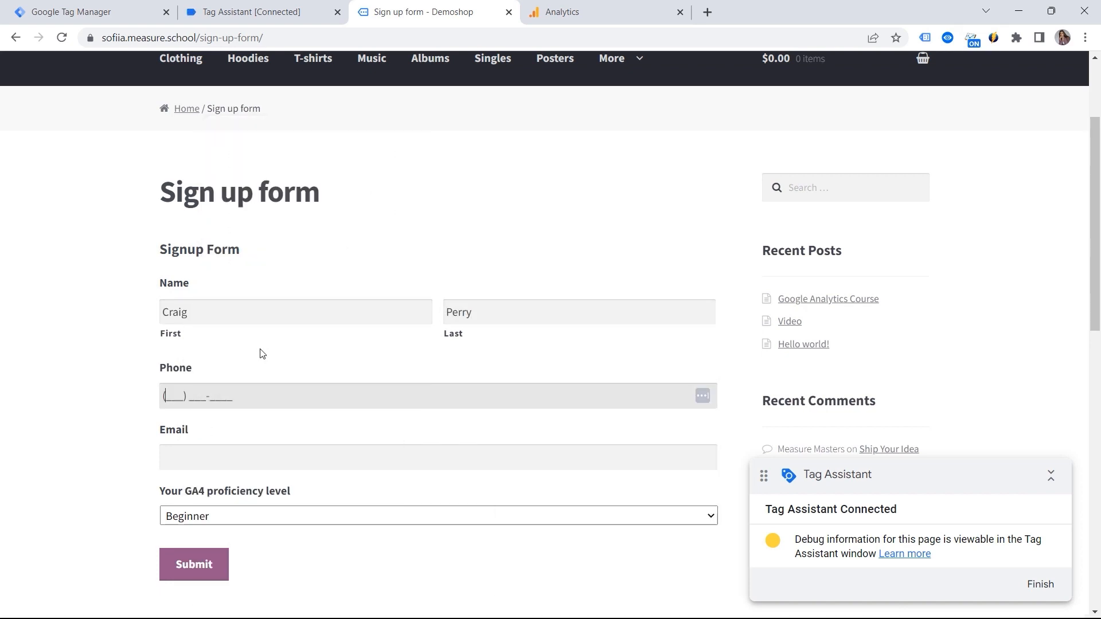
pyautogui.rightClick(215, 452)
pyautogui.click(292, 396)
pyautogui.click(190, 565)
# - Switch to Tag Assistant and check which tags fired on the connected site
pyautogui.click(243, 18)
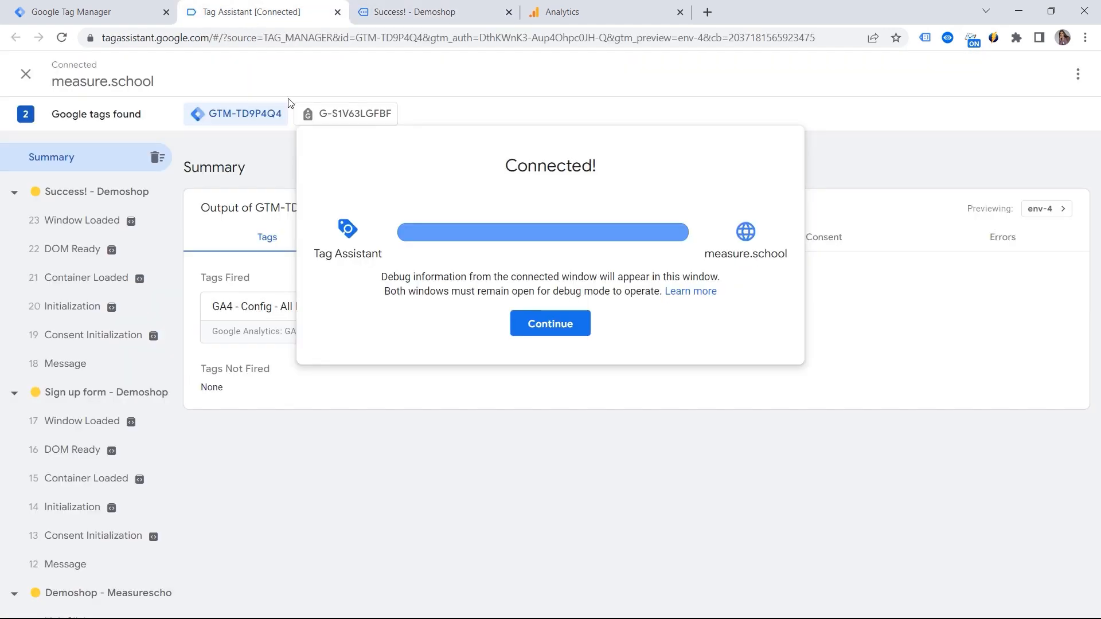
pyautogui.click(560, 322)
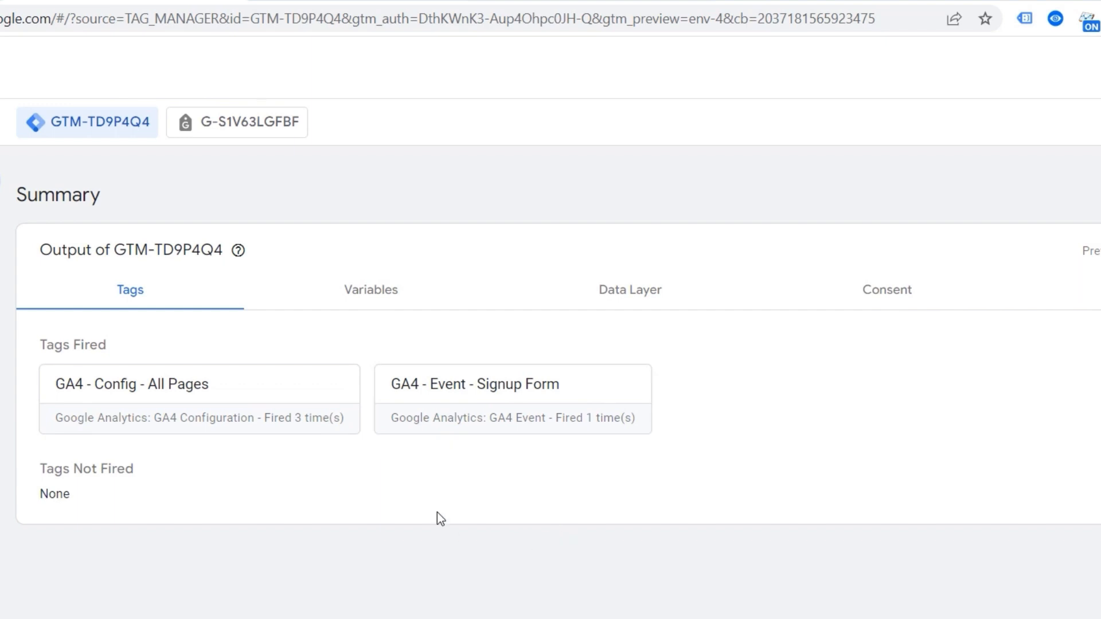
# - Switch to Google Analytics and inspect the parameters of the sign_up event in DebugView
pyautogui.click(569, 17)
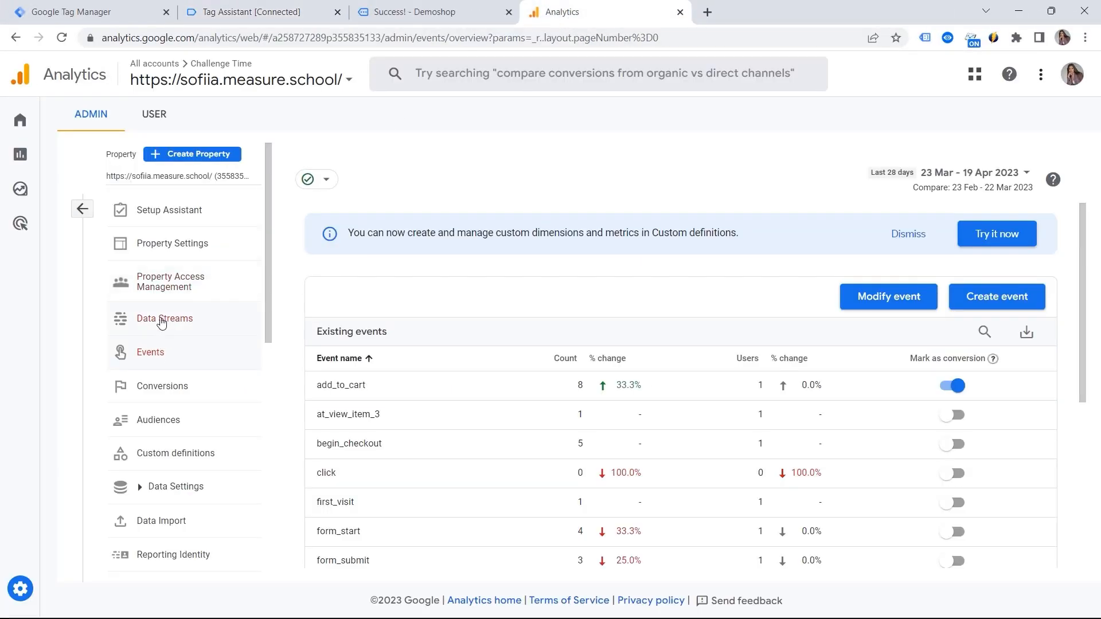
pyautogui.scroll(-5, 164, 303)
pyautogui.click(180, 403)
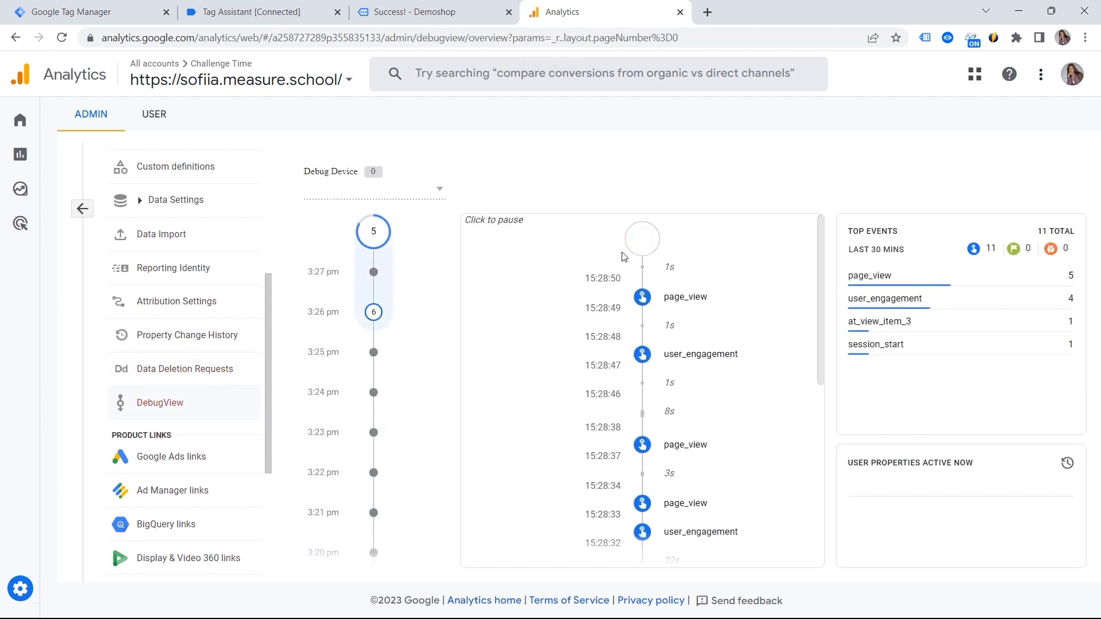
pyautogui.click(677, 379)
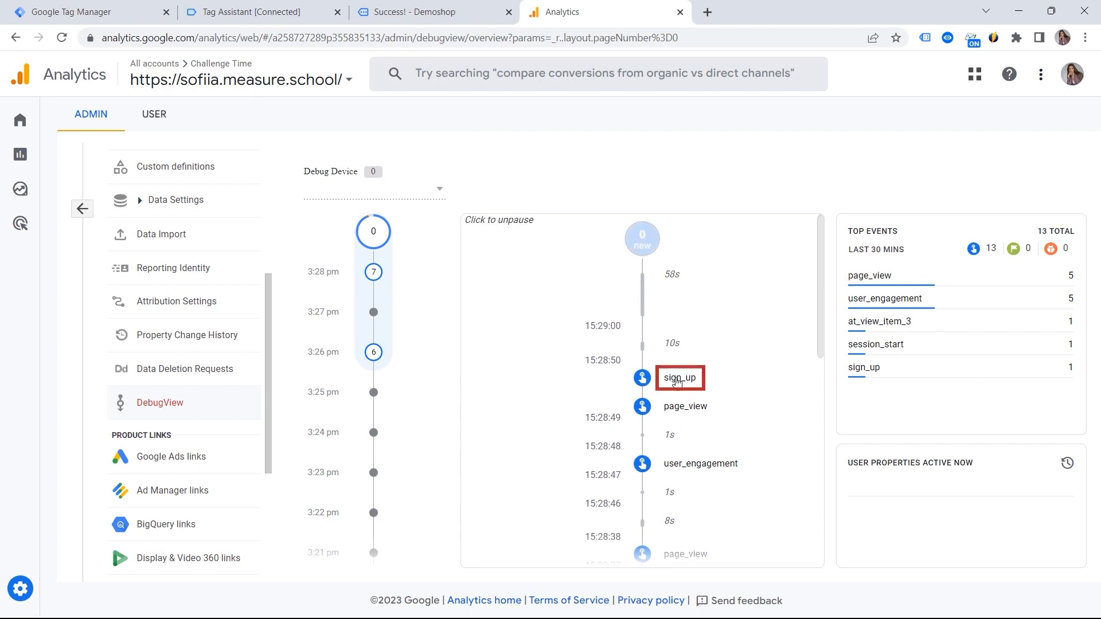
pyautogui.scroll(-1, 642, 356)
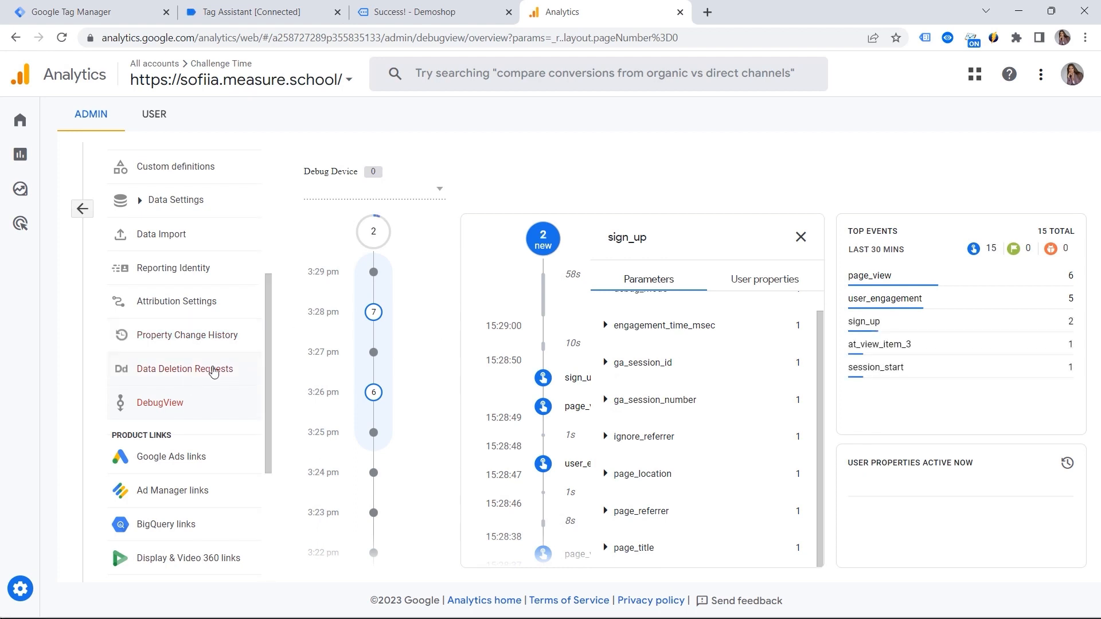
# - Review the property's existing events and their conversion marking
pyautogui.scroll(3, 215, 373)
pyautogui.scroll(1, 213, 377)
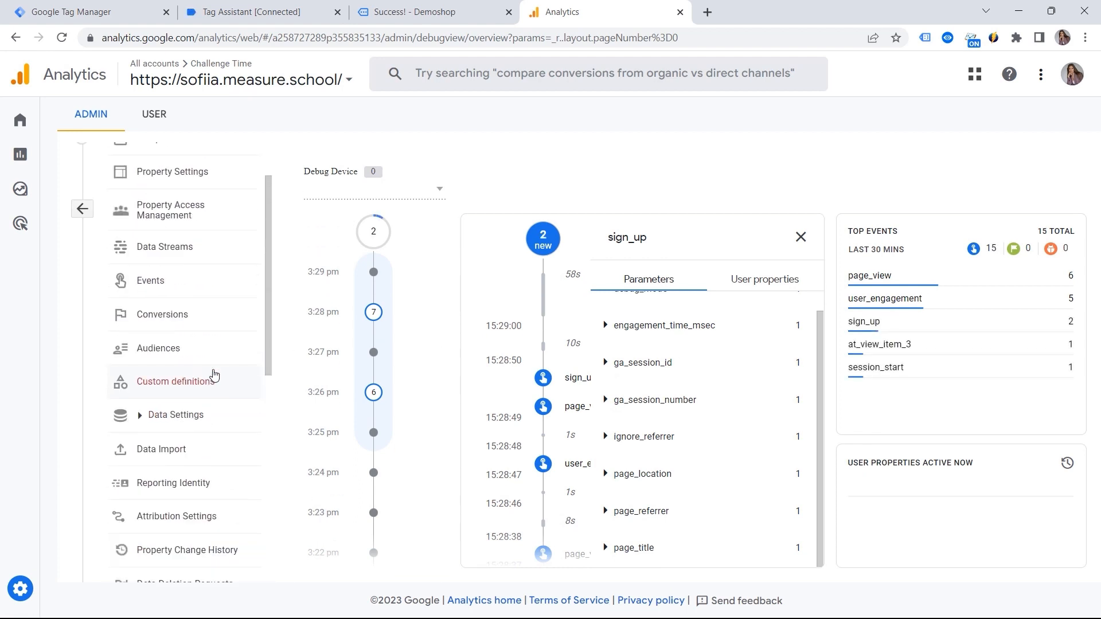
pyautogui.click(179, 321)
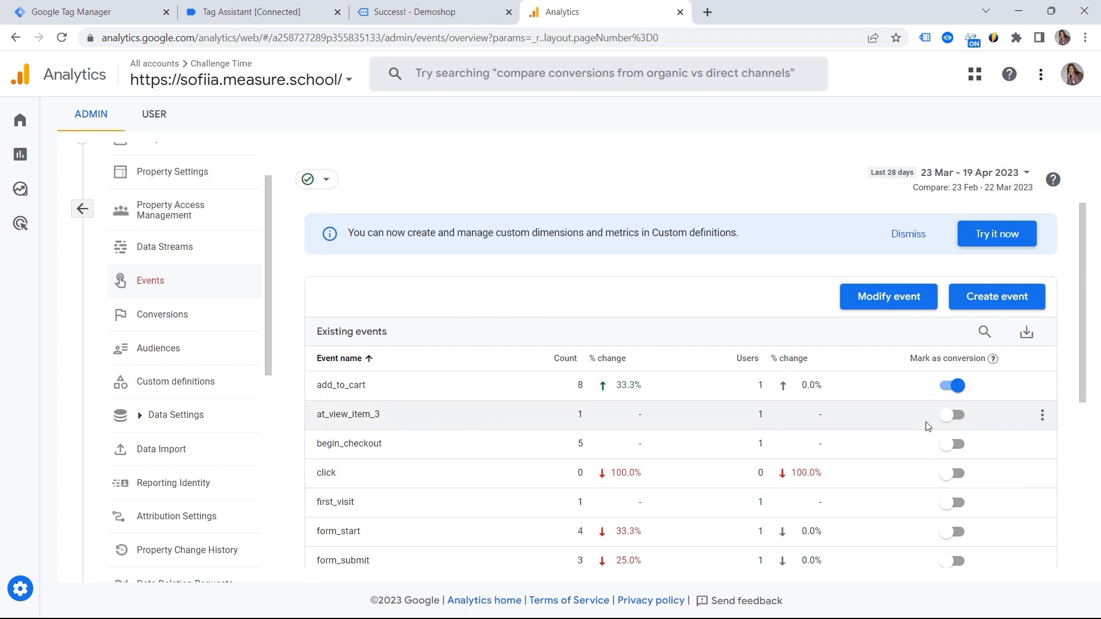
# - Create and save a new conversion event named sign_up, copying the event name from the GA4 - Event - Signup Form tag
pyautogui.click(190, 320)
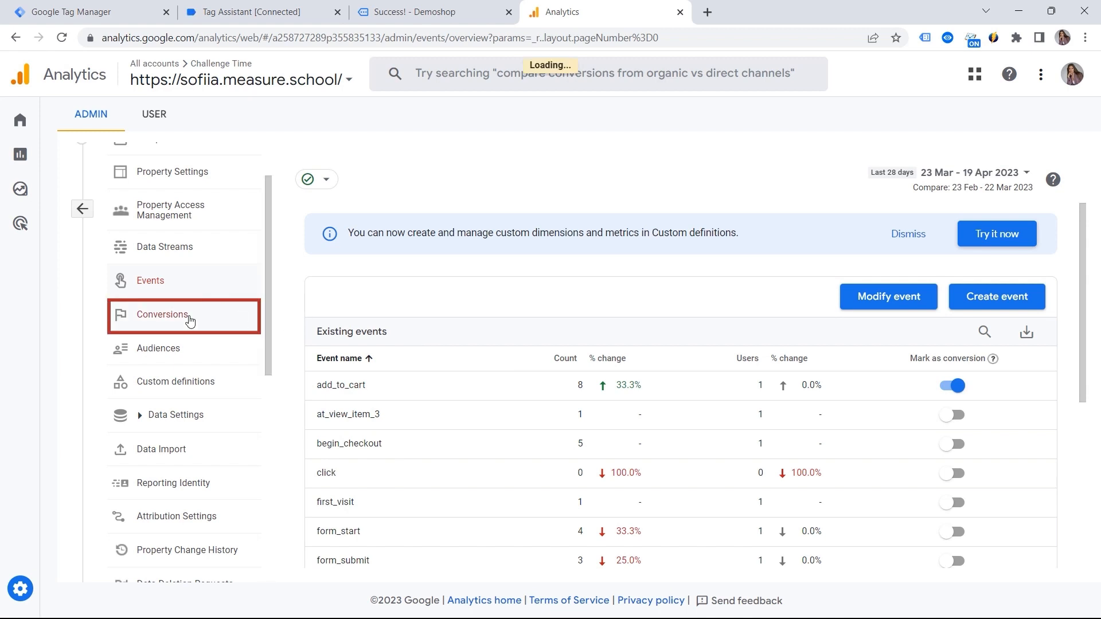
pyautogui.click(992, 237)
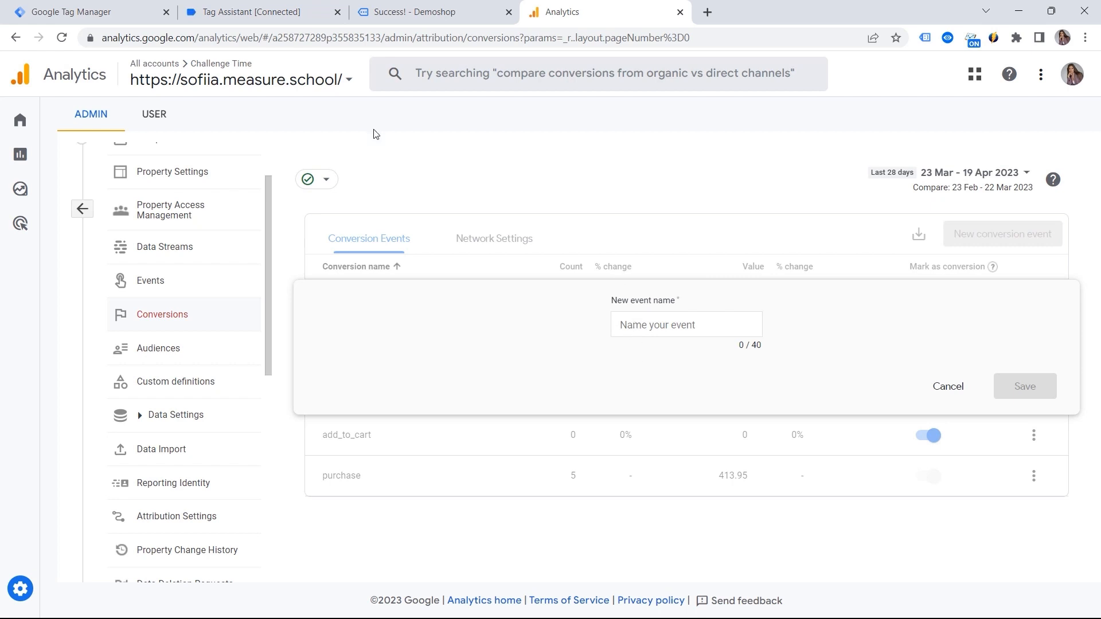
pyautogui.click(93, 13)
pyautogui.click(265, 263)
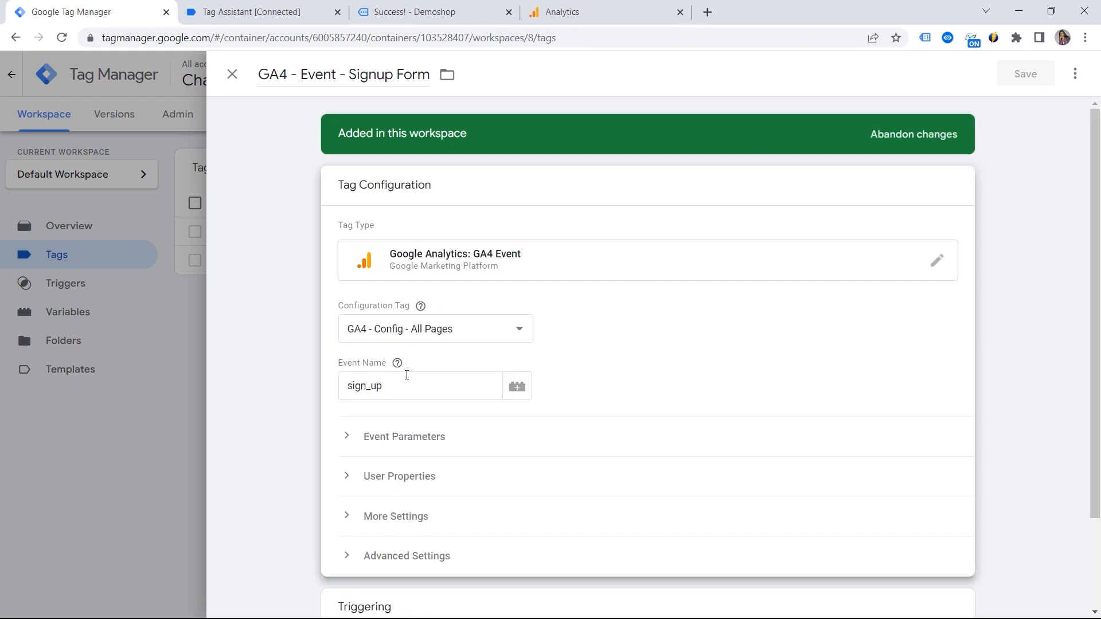
pyautogui.moveTo(399, 394); pyautogui.dragTo(345, 392)
pyautogui.hotkey('ctrl', 'c')
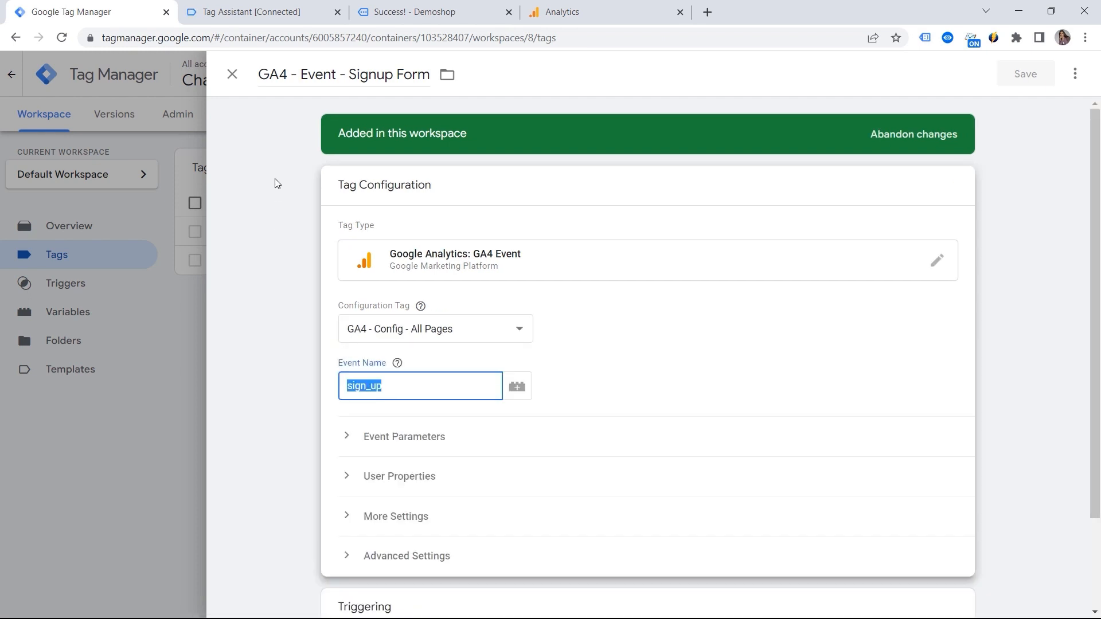
pyautogui.click(578, 11)
pyautogui.click(643, 330)
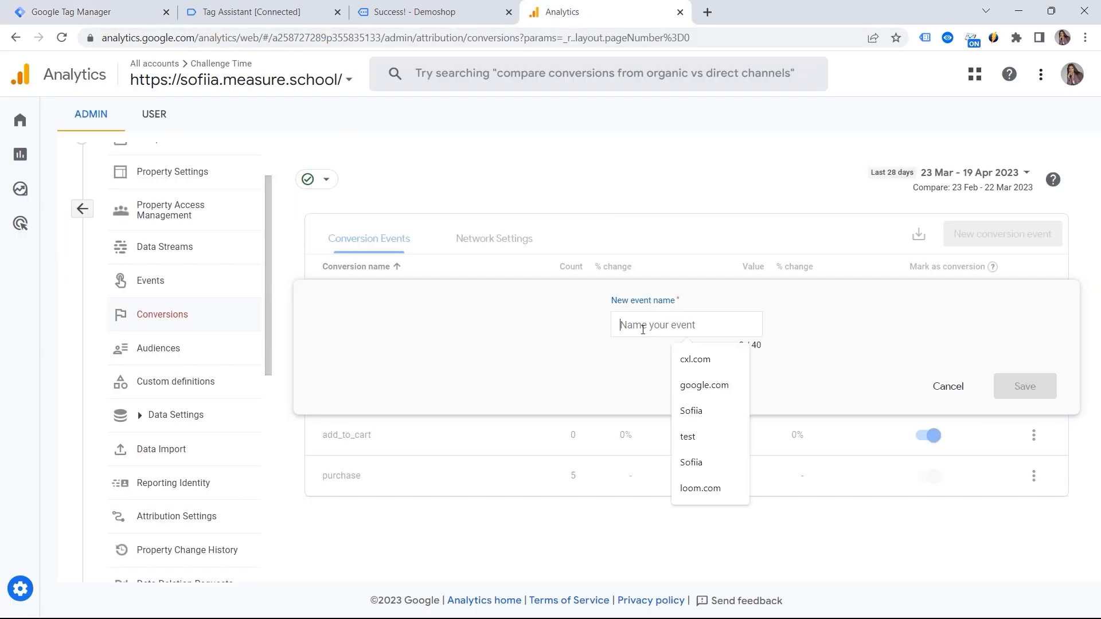
pyautogui.hotkey('ctrl', 'v')
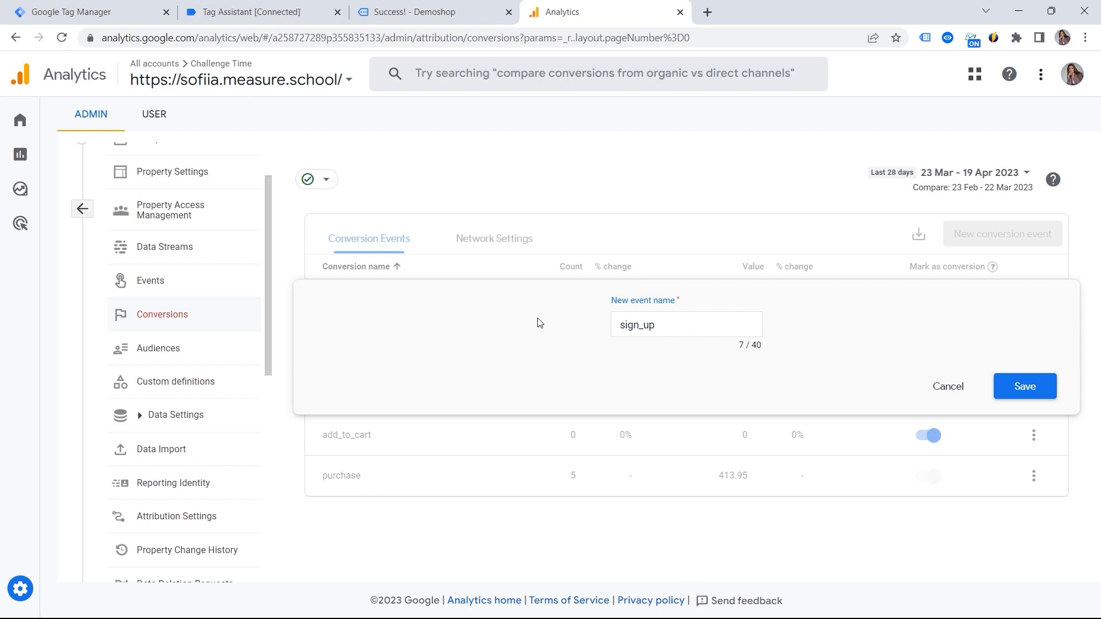
pyautogui.click(1023, 389)
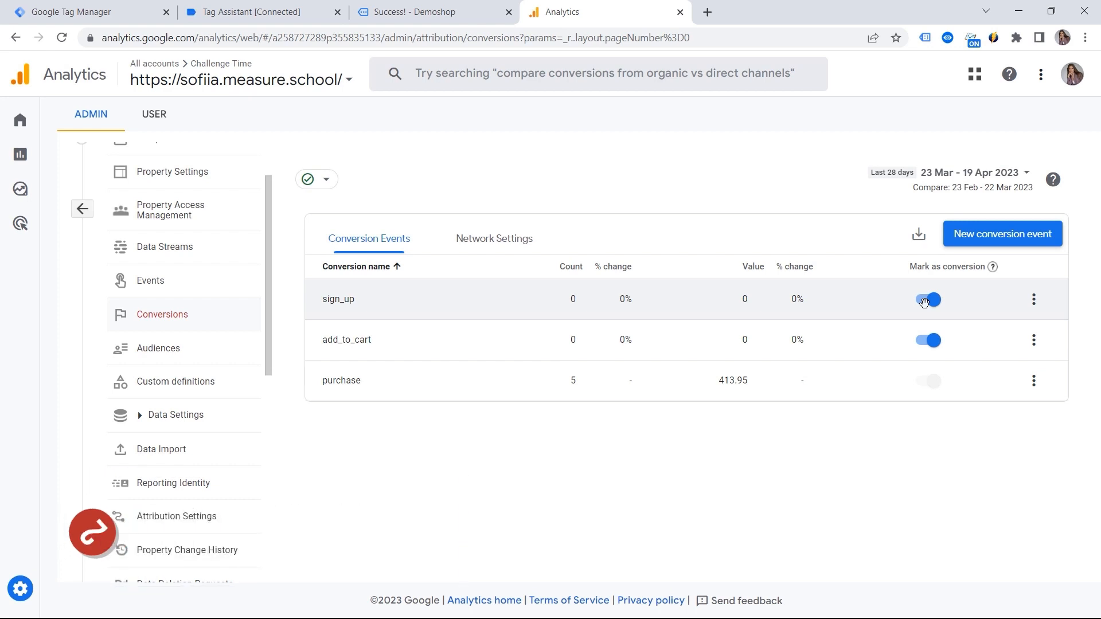
# - Start creating a new custom event based on existing events in the Analytics property
pyautogui.click(143, 293)
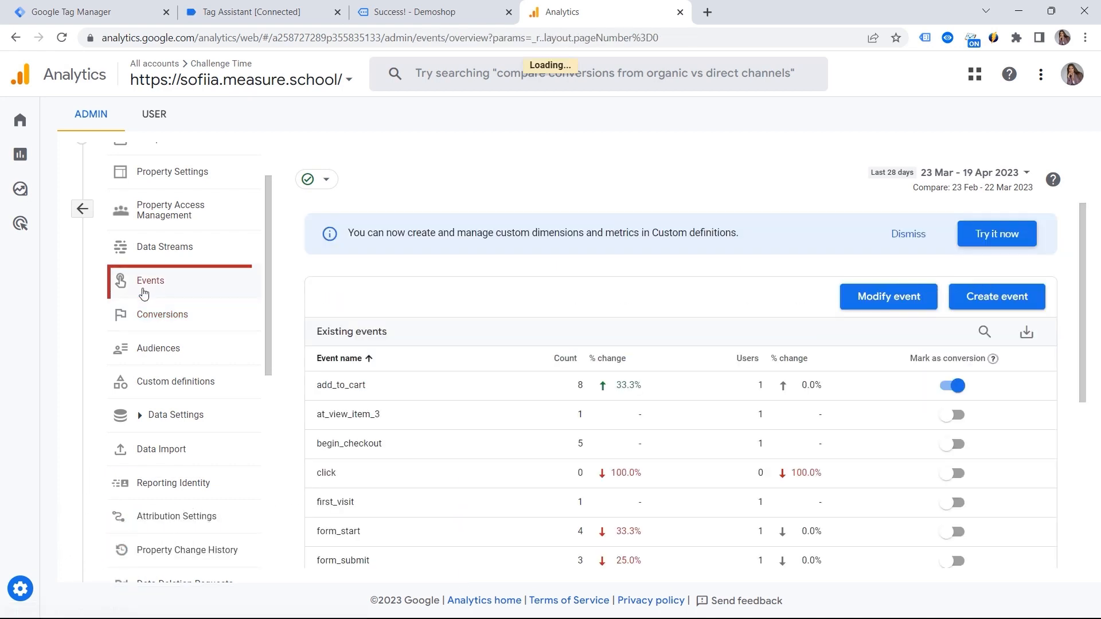
pyautogui.click(985, 300)
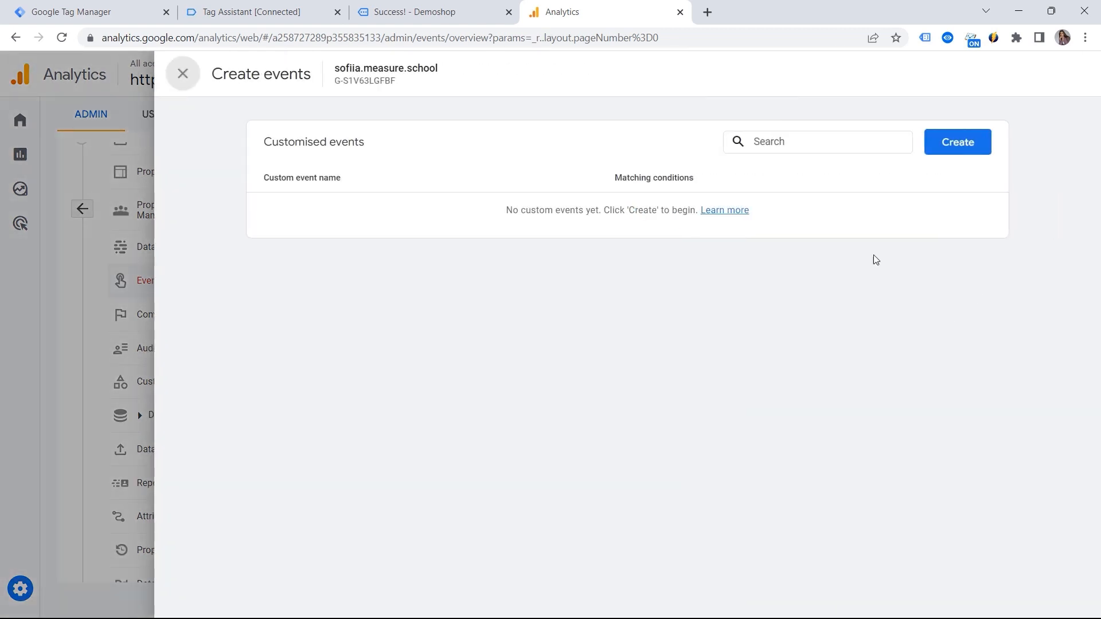
pyautogui.click(938, 154)
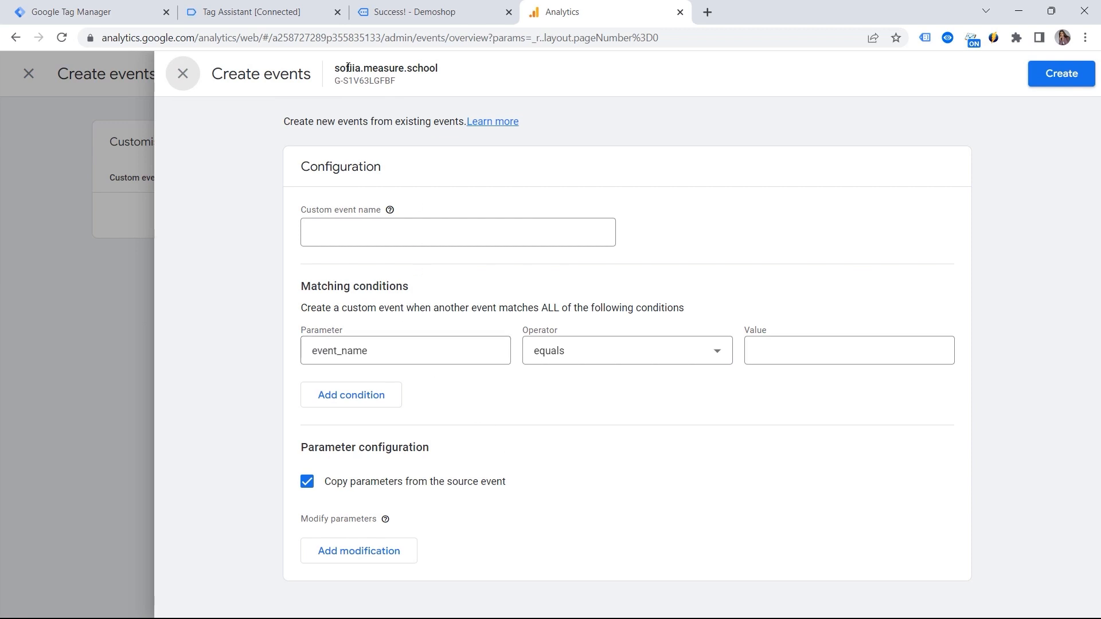
# - Open the shop's Contact Us page and highlight the contact-us part of its URL
pyautogui.click(459, 16)
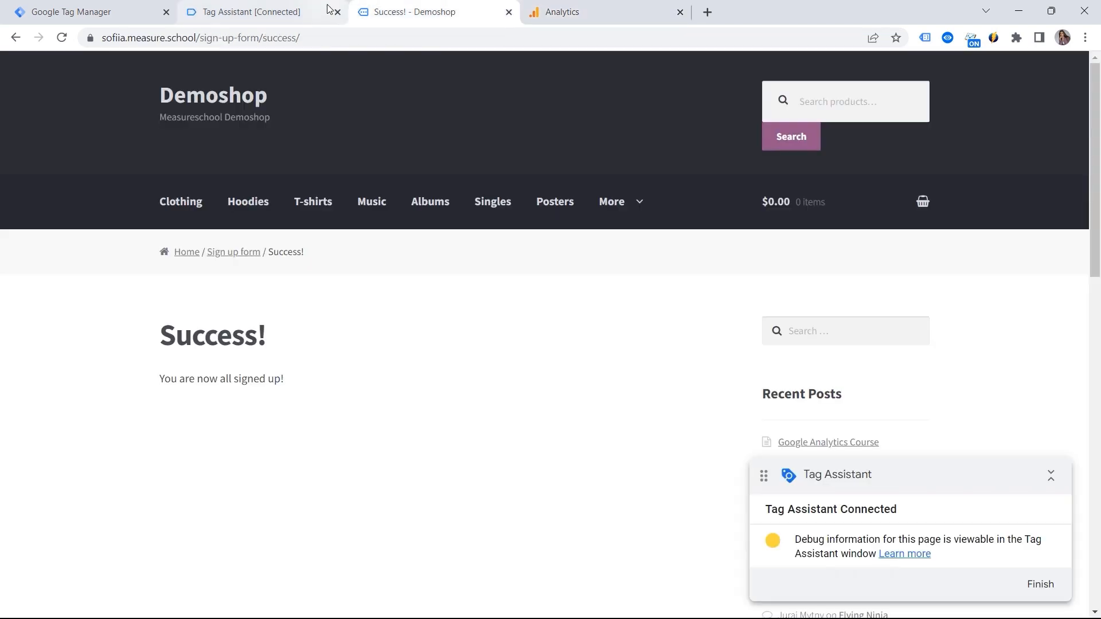
pyautogui.moveTo(634, 218)
pyautogui.click(633, 313)
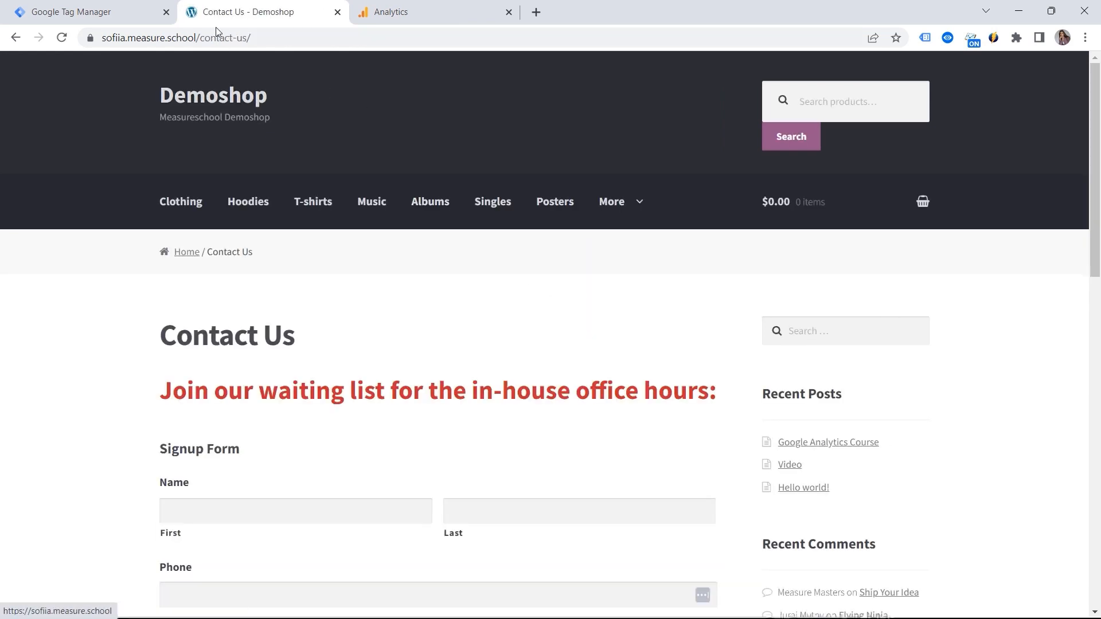
pyautogui.click(234, 36)
pyautogui.moveTo(235, 36); pyautogui.dragTo(300, 43)
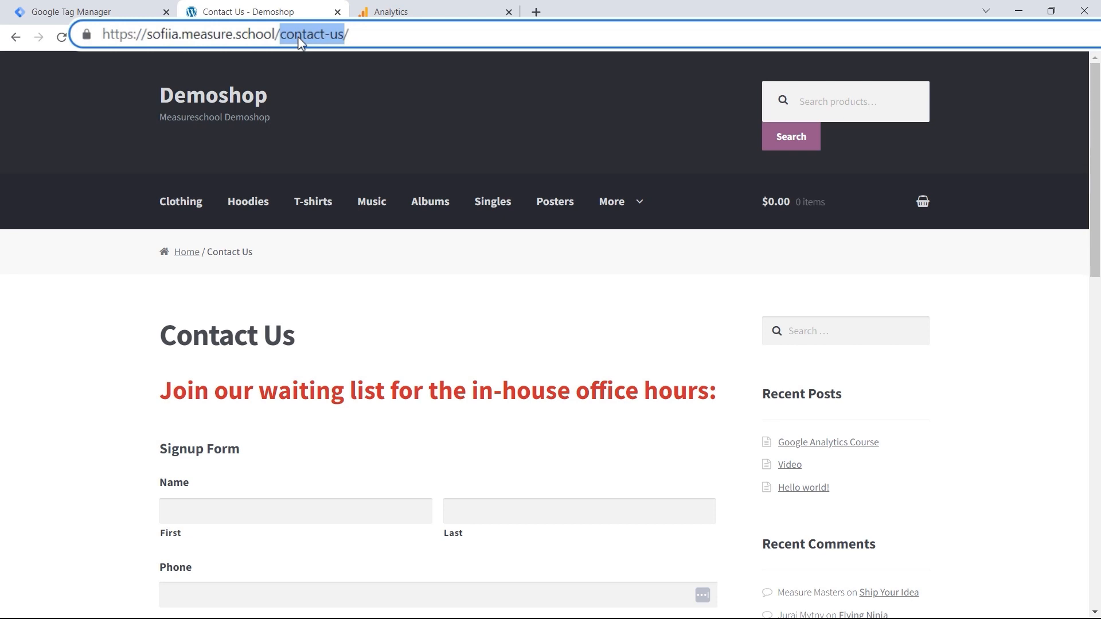
# - Return to the custom event configuration in Analytics and name the event contact_us_page_view
pyautogui.click(395, 12)
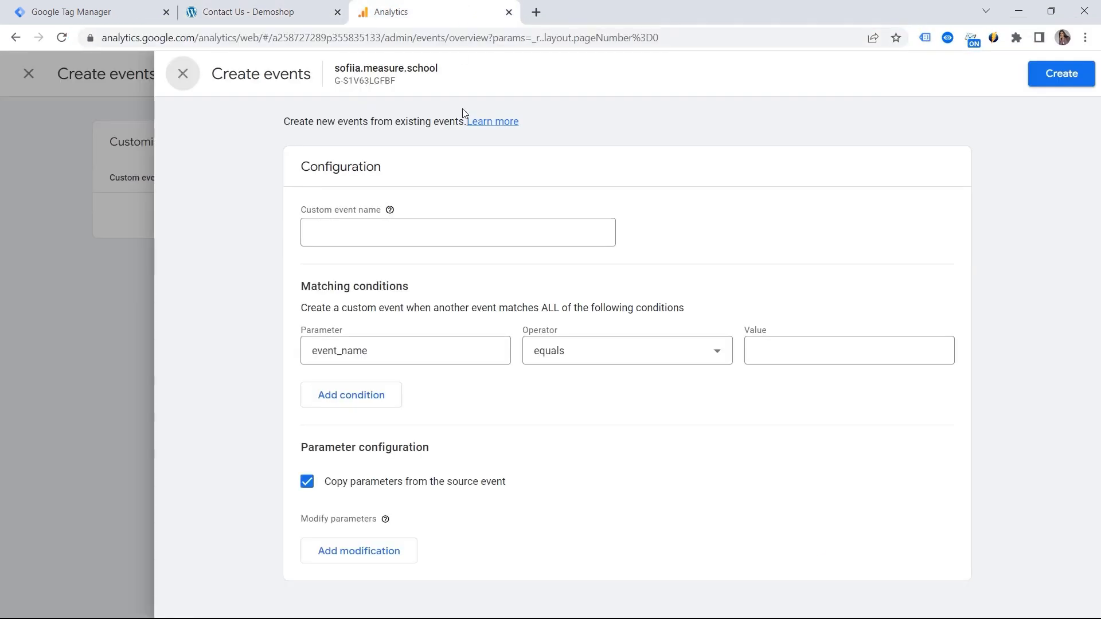
pyautogui.click(344, 234)
pyautogui.click(344, 234)
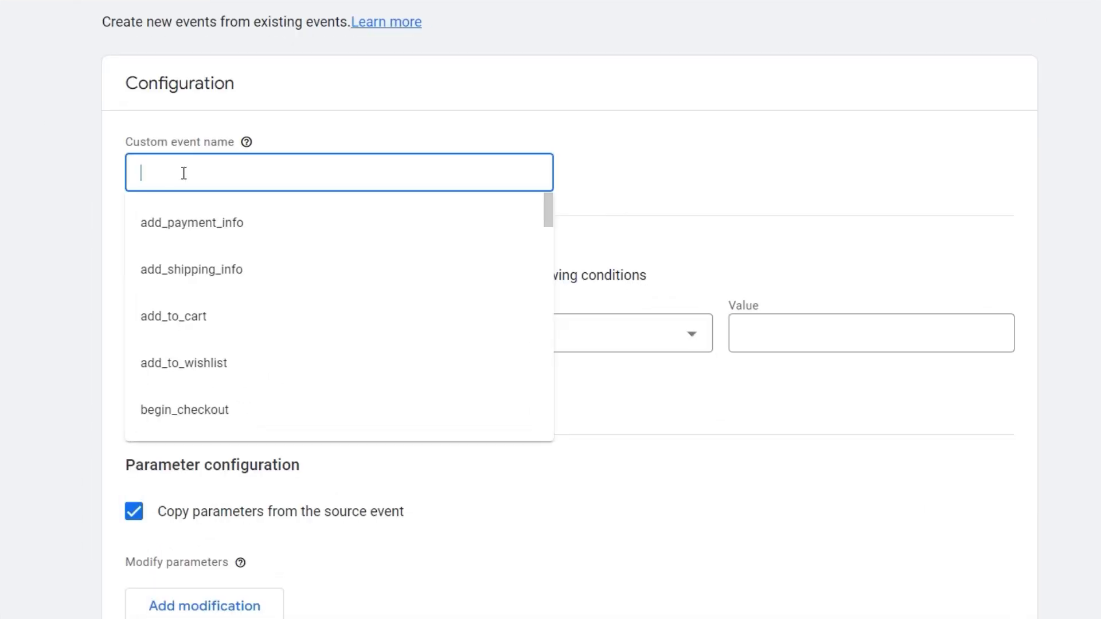
pyautogui.write('contact_us_page_view')
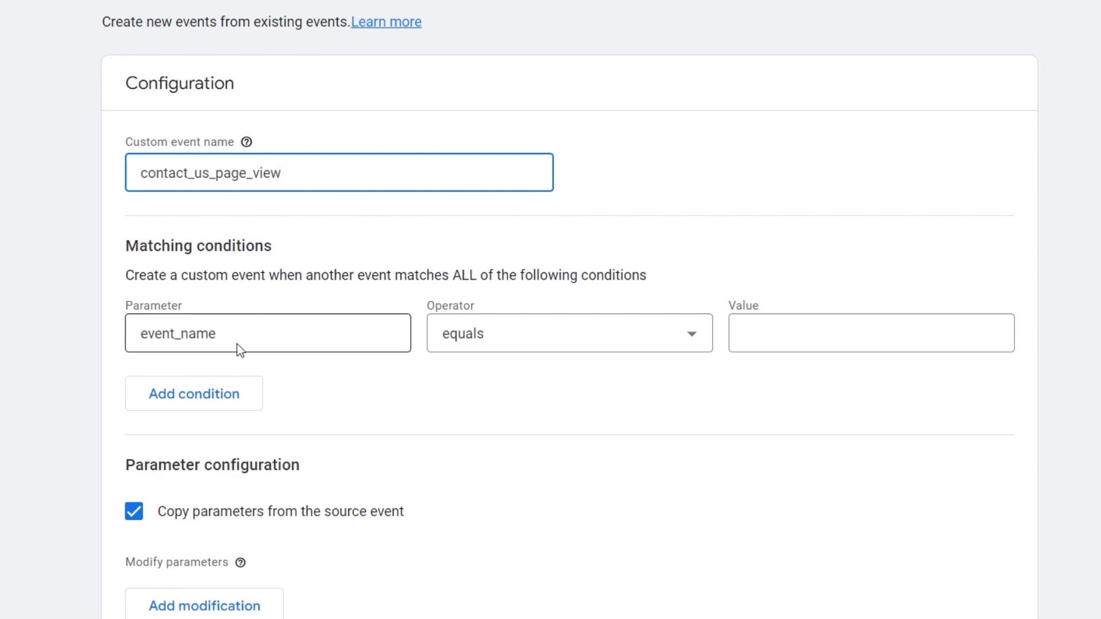
# - Set the first matching condition to event_name equals page_view and add an empty second condition
pyautogui.click(759, 339)
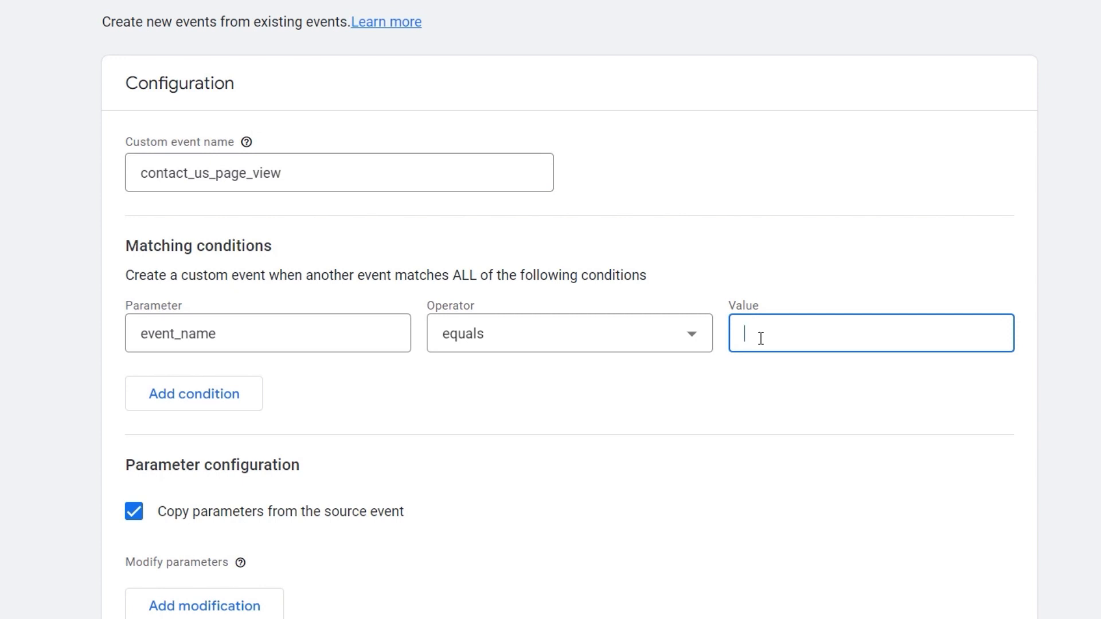
pyautogui.write('page_view')
pyautogui.click(212, 401)
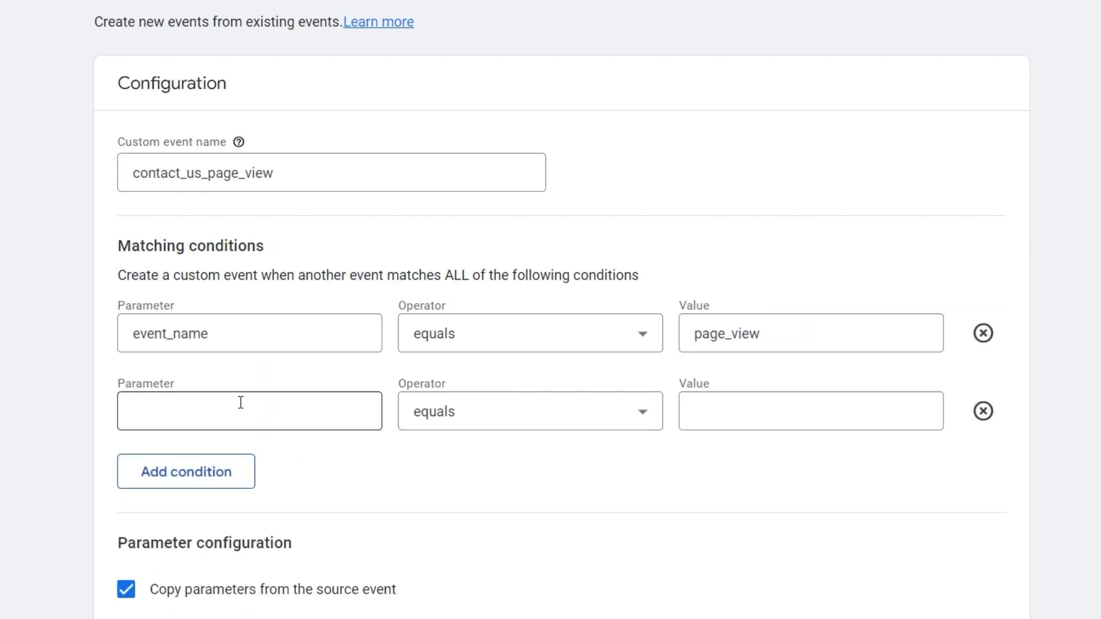
# - Set the second matching condition to page_location contains contact-us and create the custom event
pyautogui.write('page')
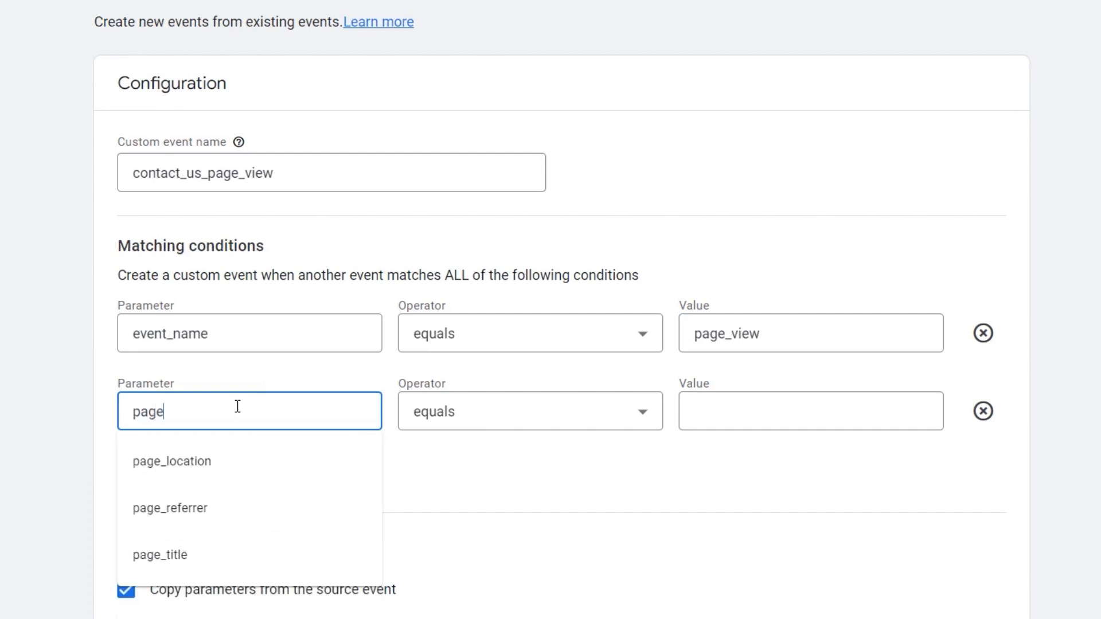
pyautogui.click(307, 455)
pyautogui.click(552, 404)
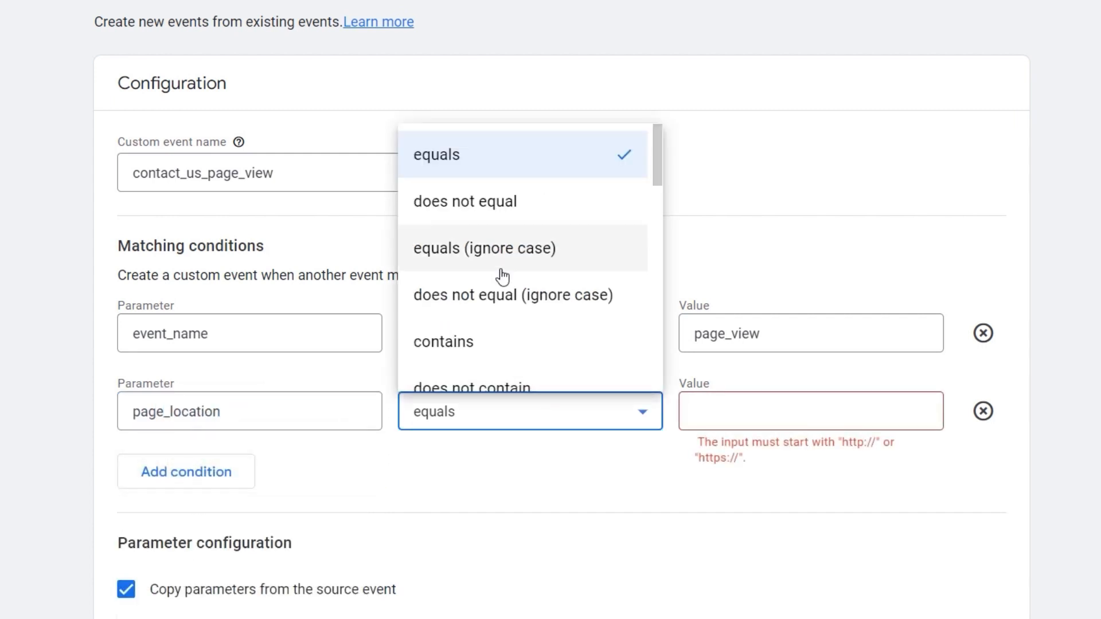
pyautogui.click(479, 343)
pyautogui.click(720, 405)
pyautogui.write('contact-us')
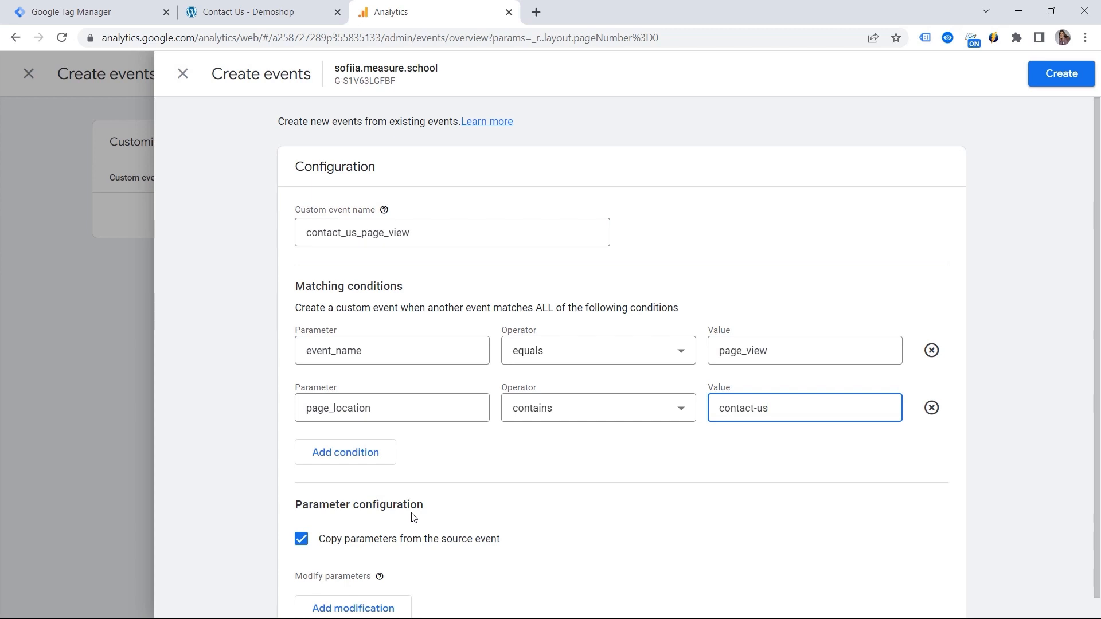
pyautogui.scroll(-1, 476, 544)
pyautogui.scroll(1, 510, 429)
pyautogui.click(1041, 83)
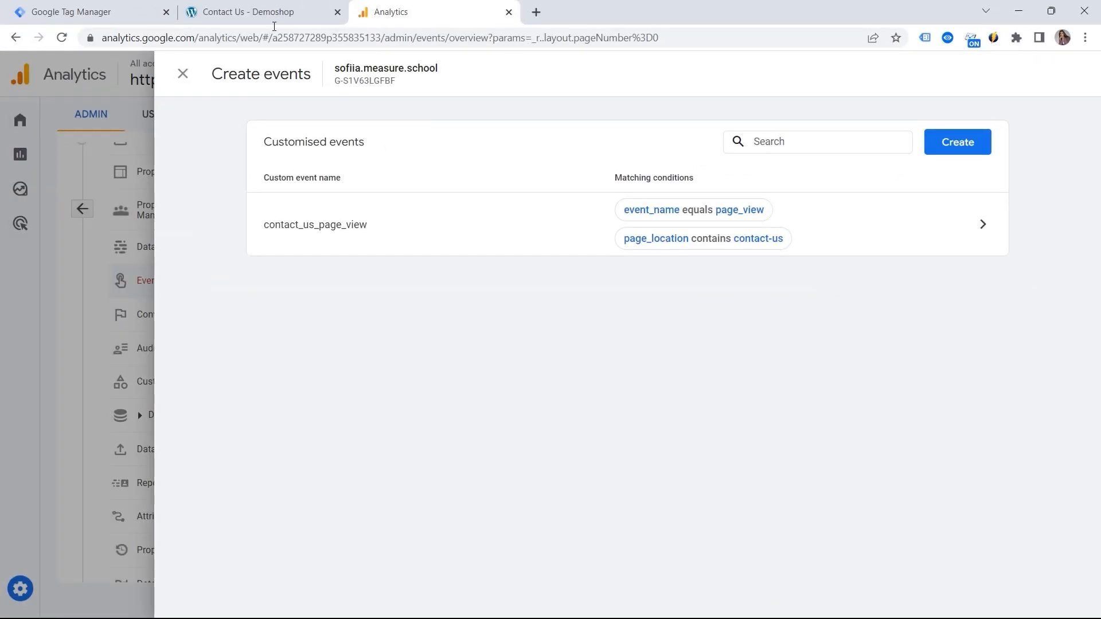
# - Reload the shop's Contact Us page to trigger the new event, and return to Analytics
pyautogui.click(241, 6)
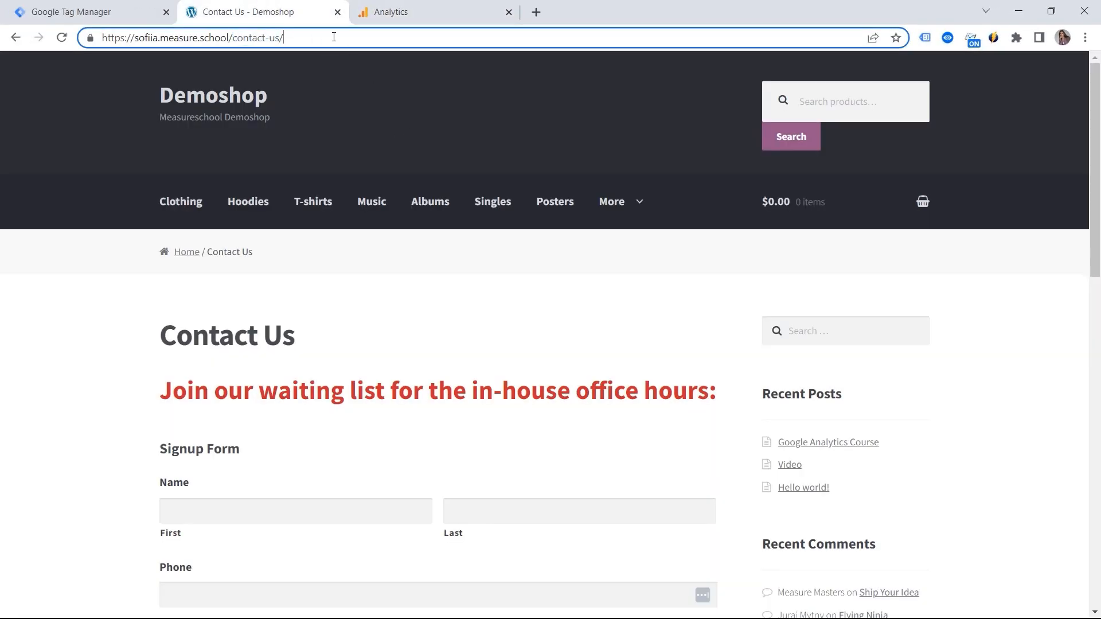
pyautogui.press('Return')
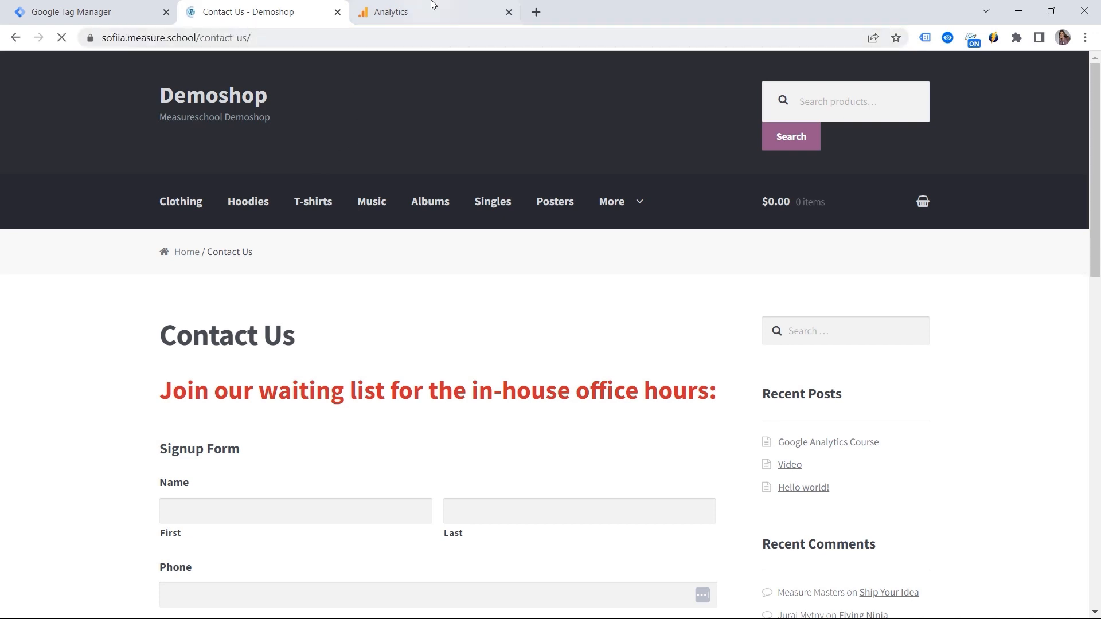
pyautogui.click(434, 9)
# - Leave the custom events list, open DebugView and inspect the parameters of the contact_us_page_view event
pyautogui.click(182, 73)
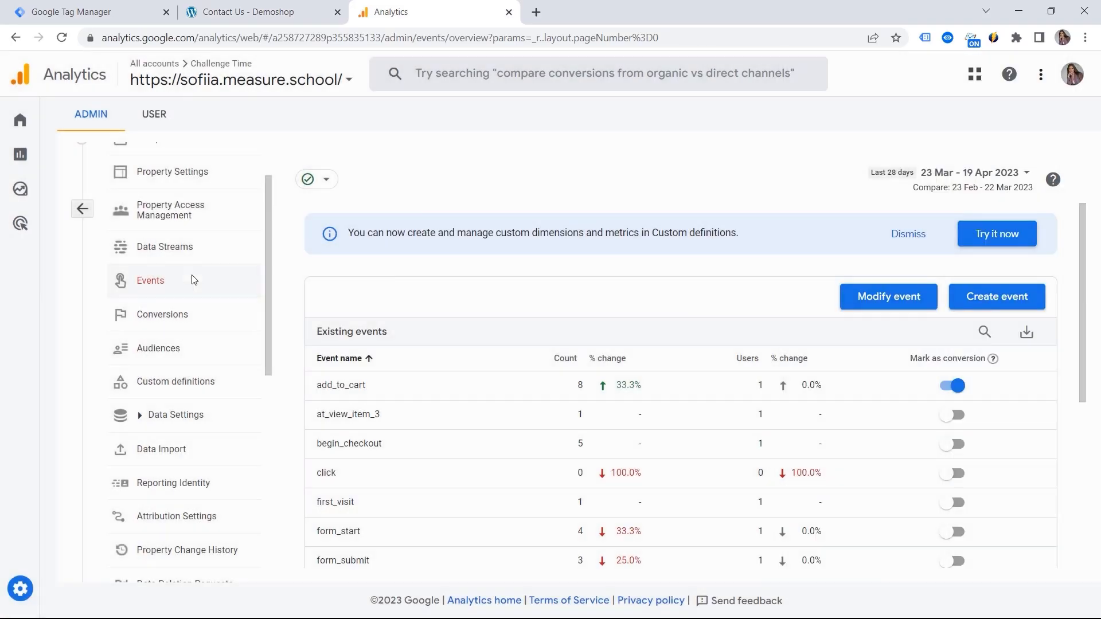
pyautogui.scroll(-2, 172, 344)
pyautogui.click(170, 476)
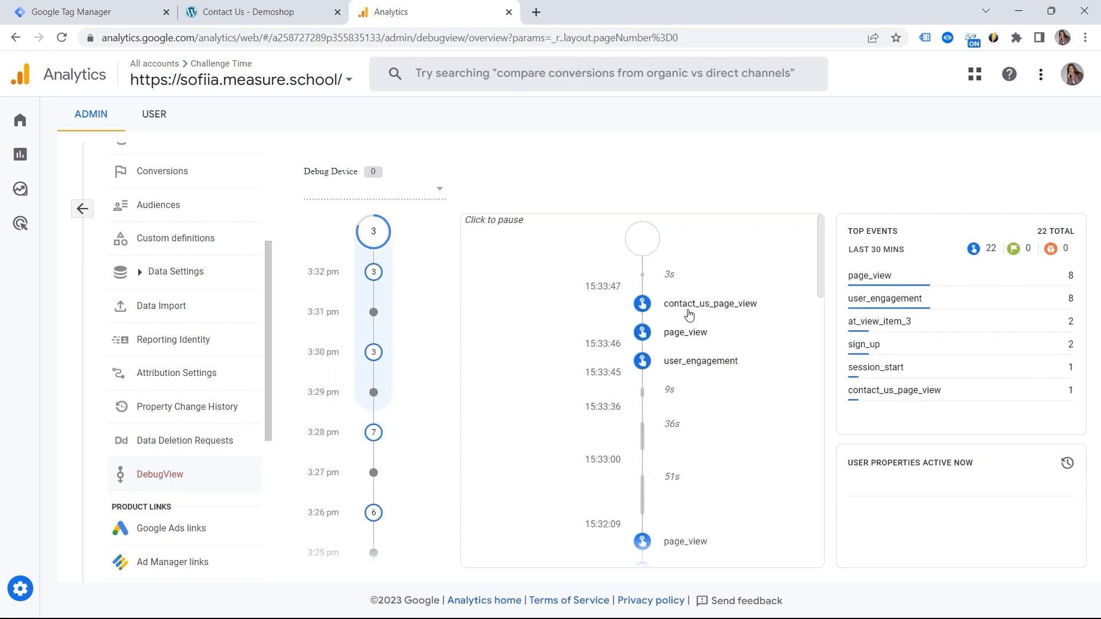
pyautogui.click(700, 313)
pyautogui.click(700, 312)
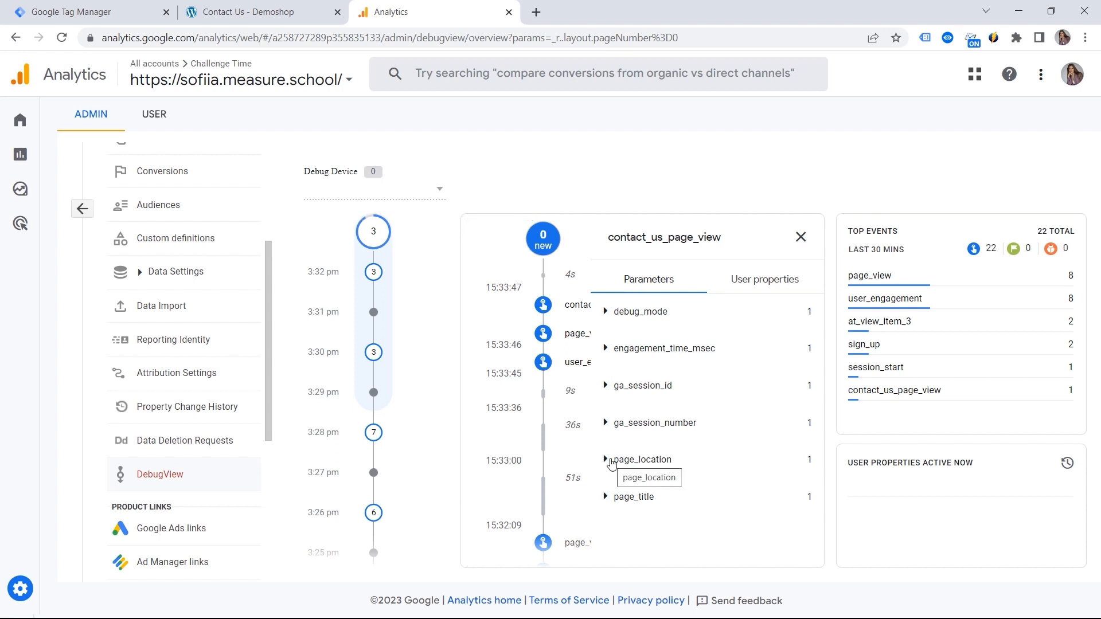
# - Go to the property's audiences and start a new audience named Loyal customers
pyautogui.scroll(3, 165, 304)
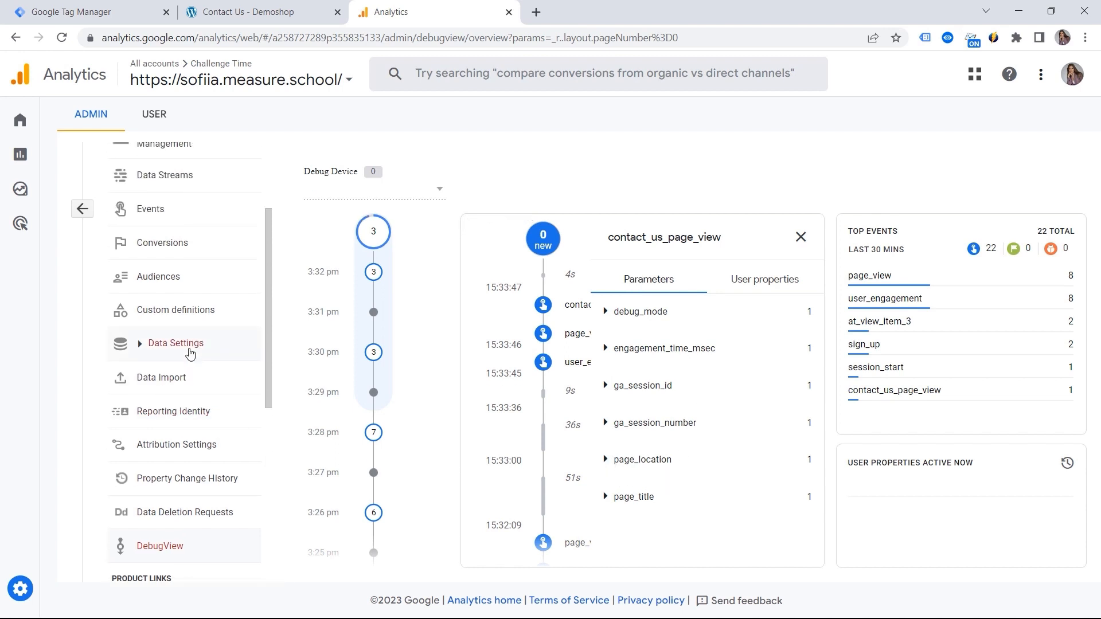
pyautogui.click(168, 287)
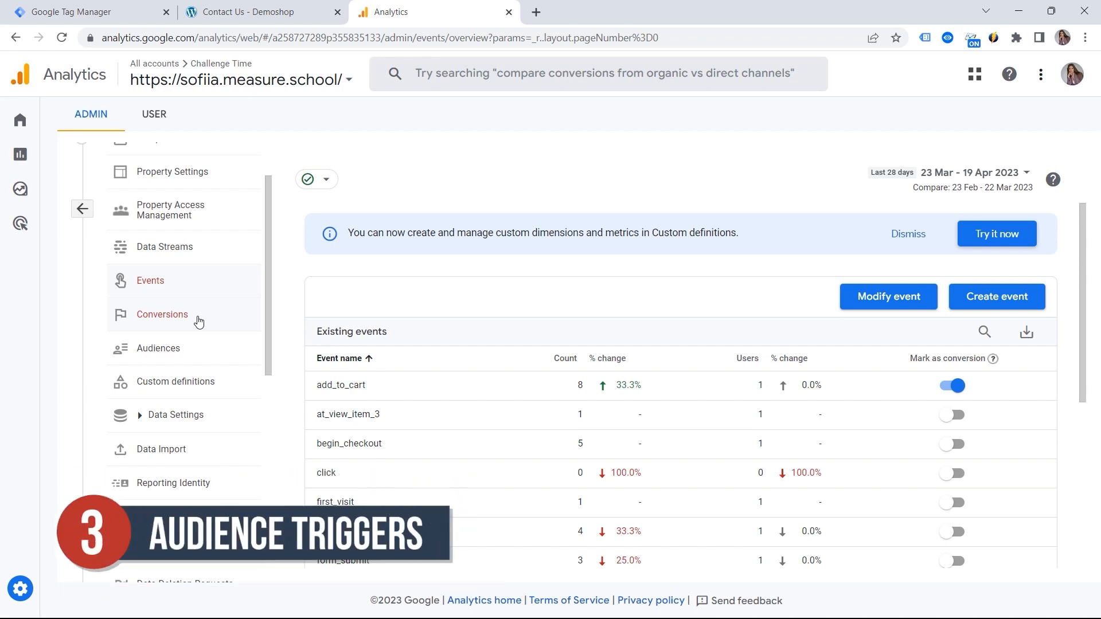
pyautogui.click(176, 349)
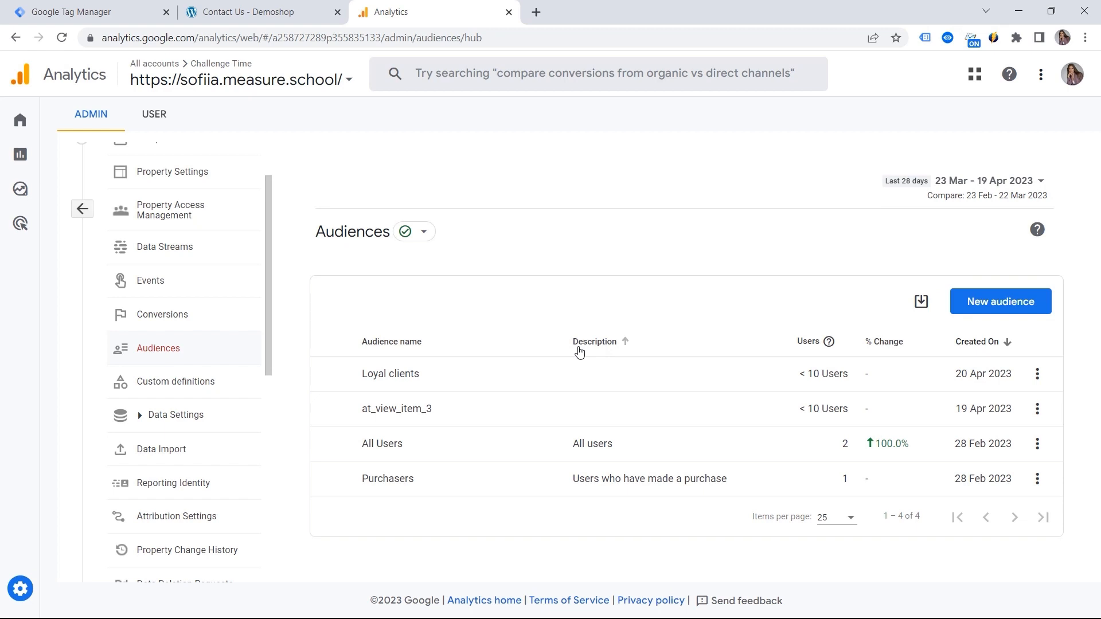
pyautogui.click(985, 299)
pyautogui.click(479, 197)
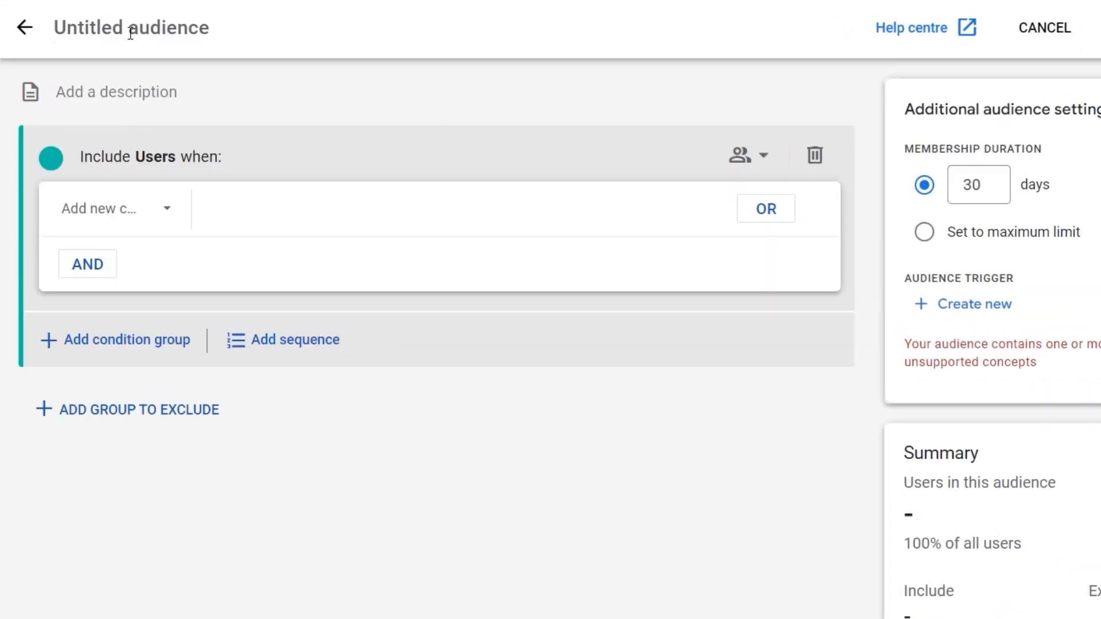
pyautogui.click(318, 80)
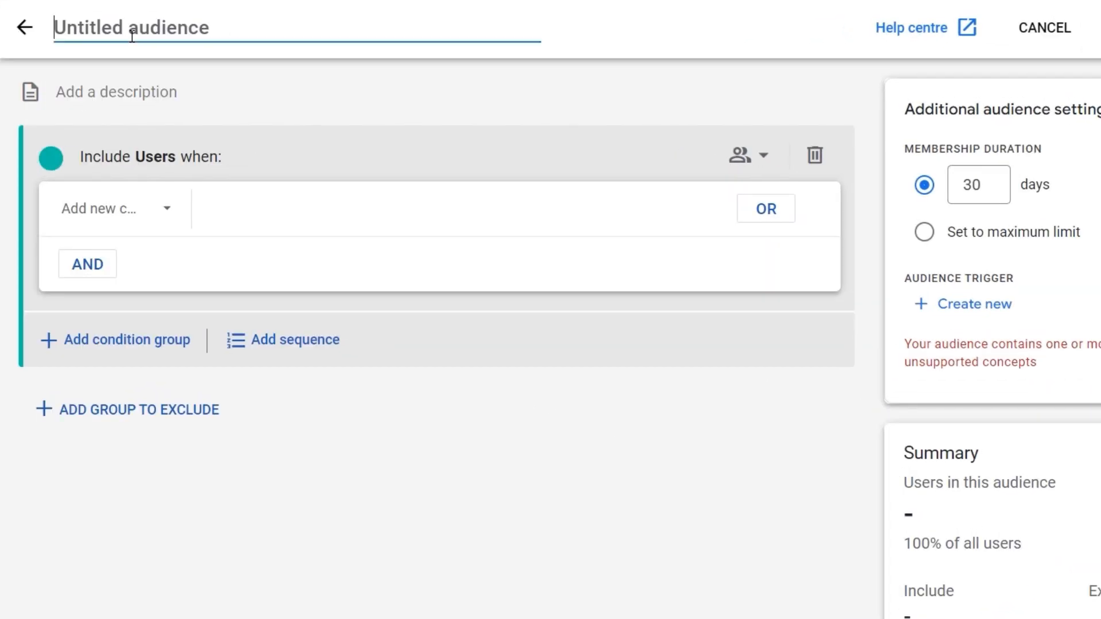
pyautogui.write('Loyal customers')
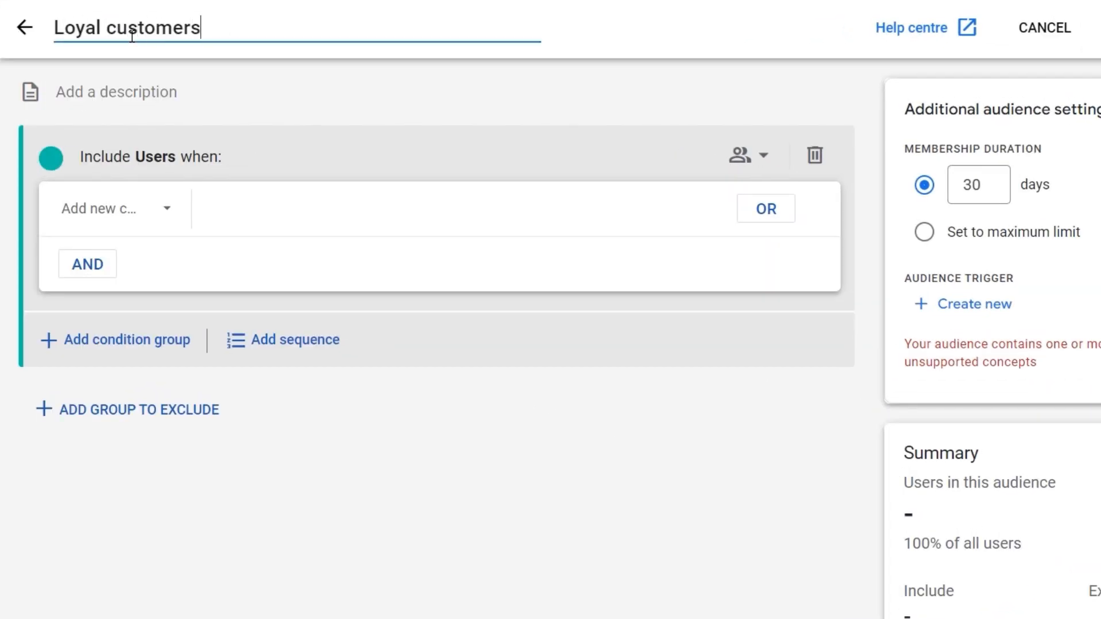
# - Set the audience to include users with the purchase event and an event count greater than 5
pyautogui.click(161, 235)
pyautogui.write('pur')
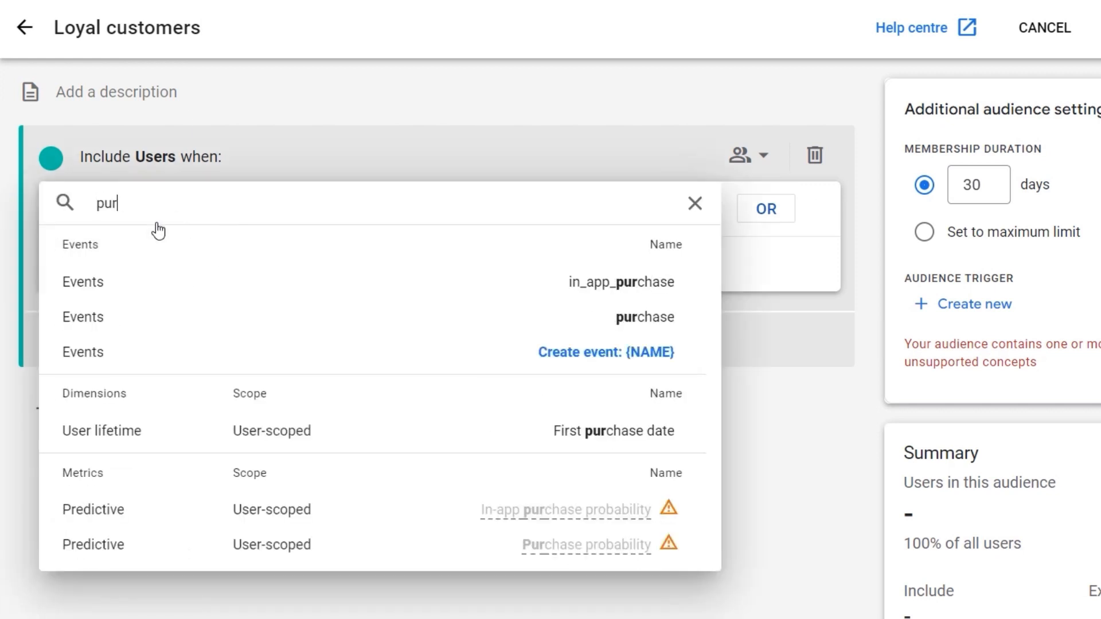
pyautogui.click(263, 314)
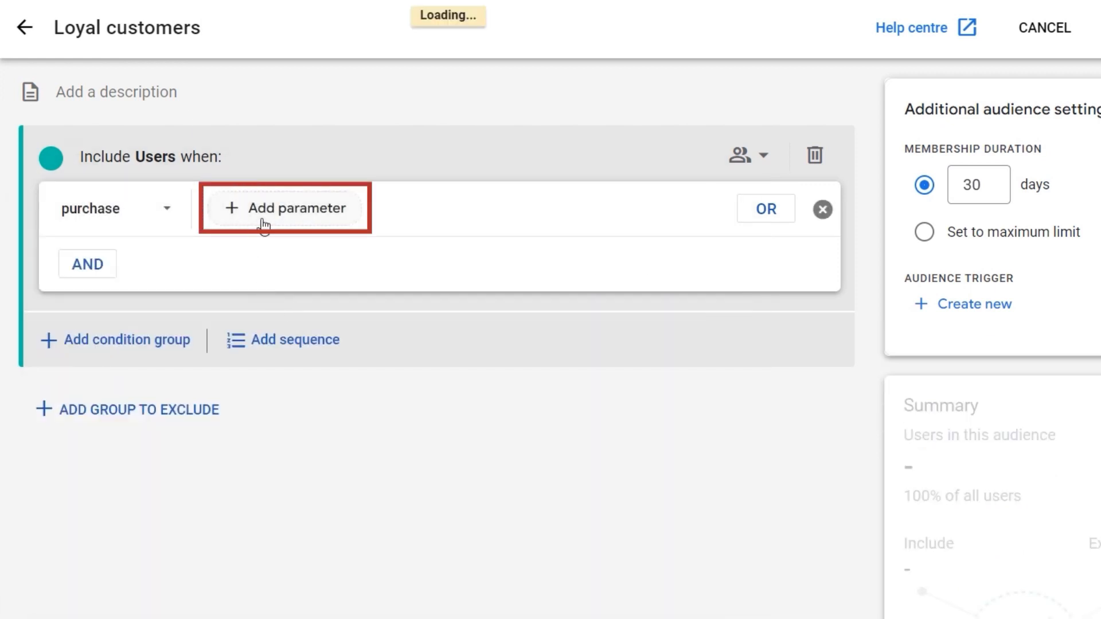
pyautogui.click(263, 225)
pyautogui.write('eve')
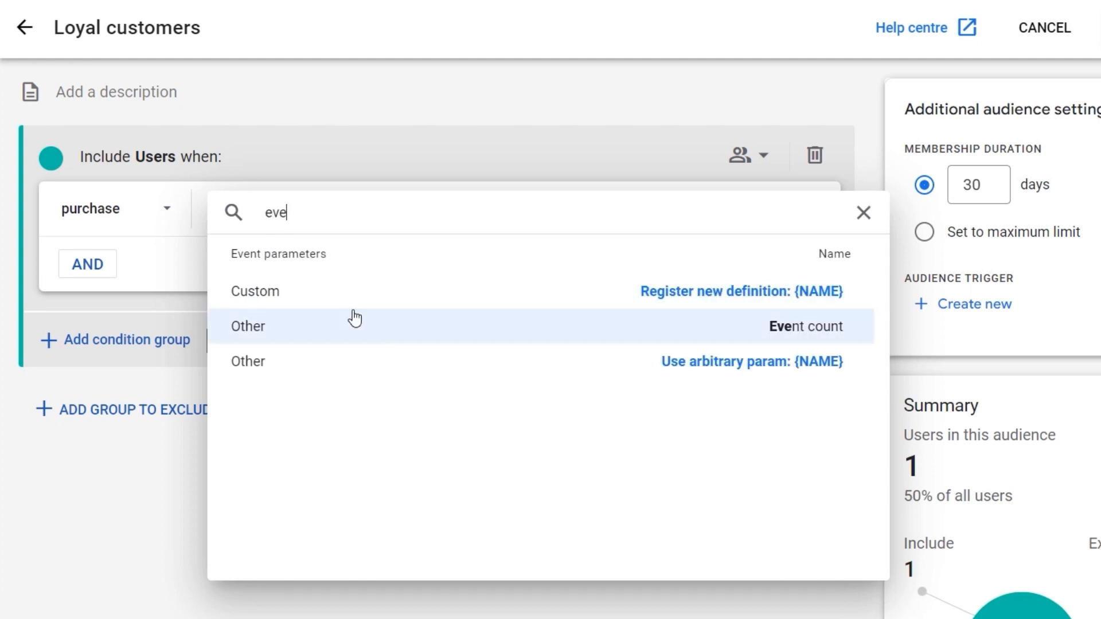
pyautogui.click(355, 321)
pyautogui.click(316, 351)
pyautogui.press('BackSpace')
pyautogui.write('5')
pyautogui.click(462, 477)
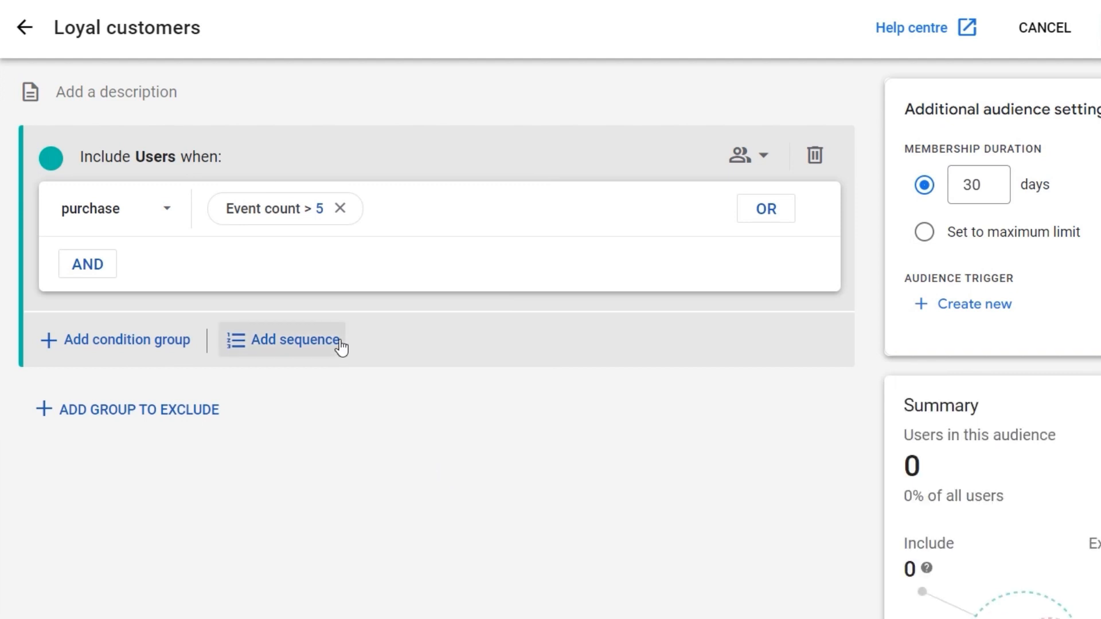
# - Add an audience trigger that logs the event at_new_loyal_customer, and save the audience
pyautogui.click(963, 310)
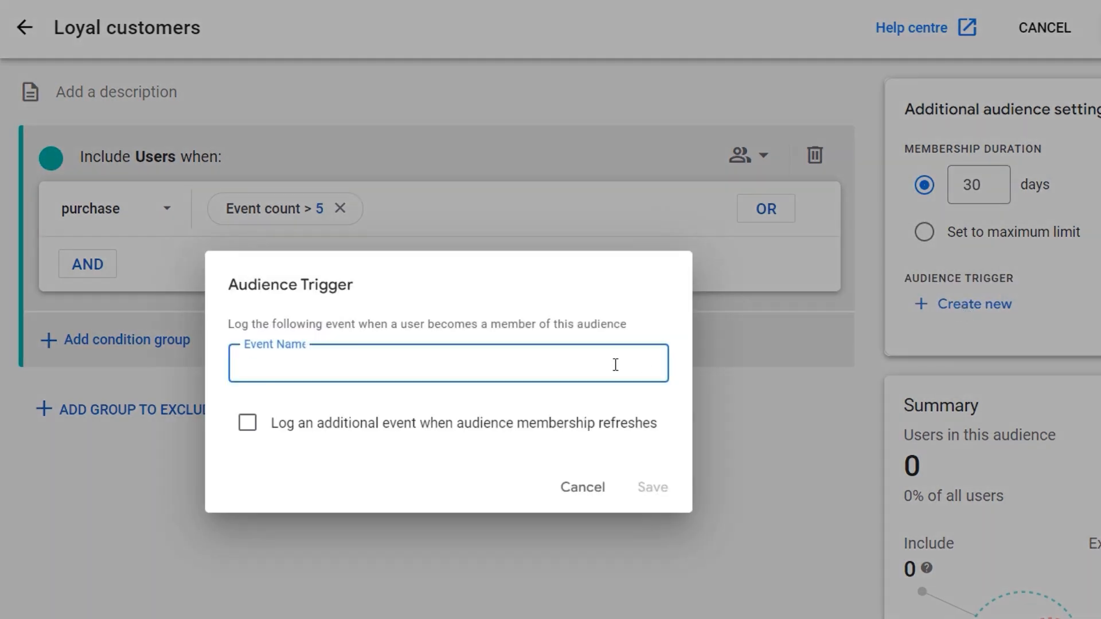
pyautogui.write('at_new_loyal_customer')
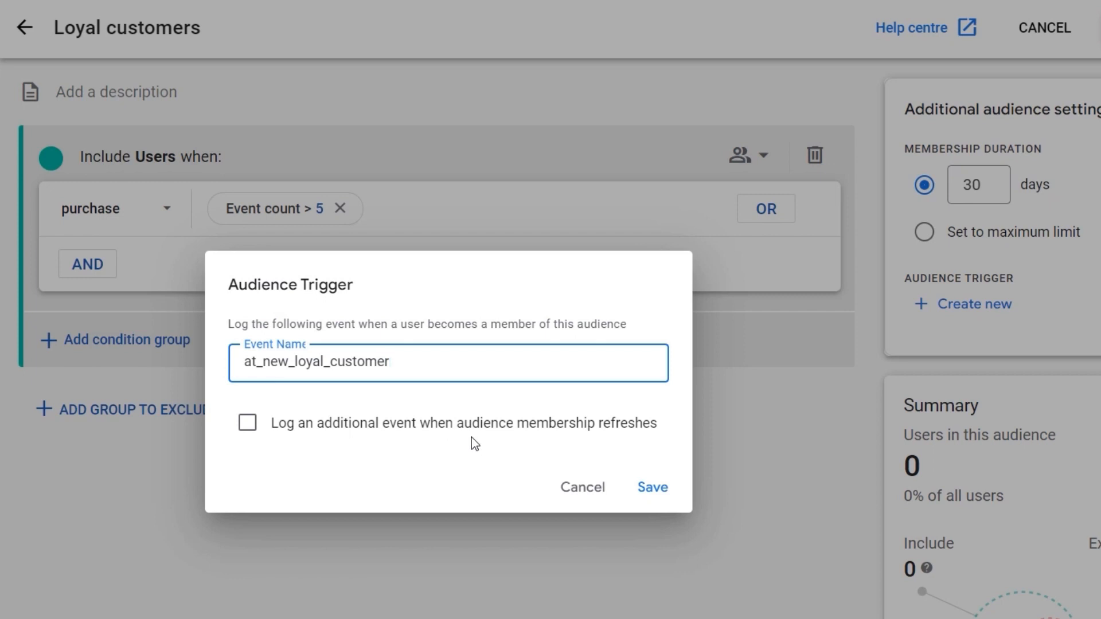
pyautogui.click(654, 489)
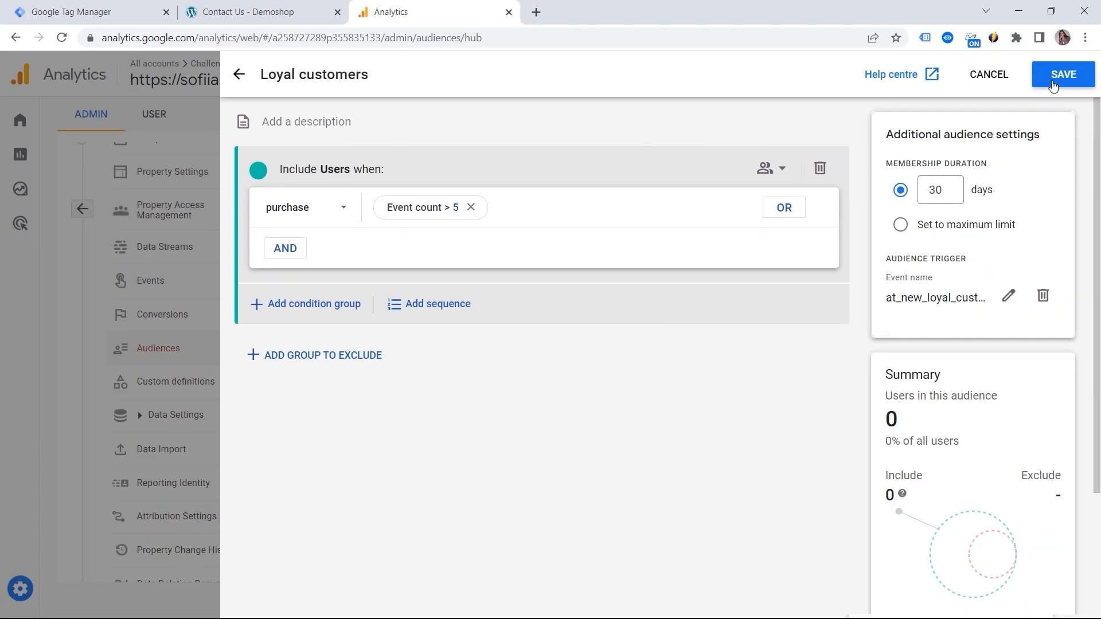
pyautogui.click(1052, 84)
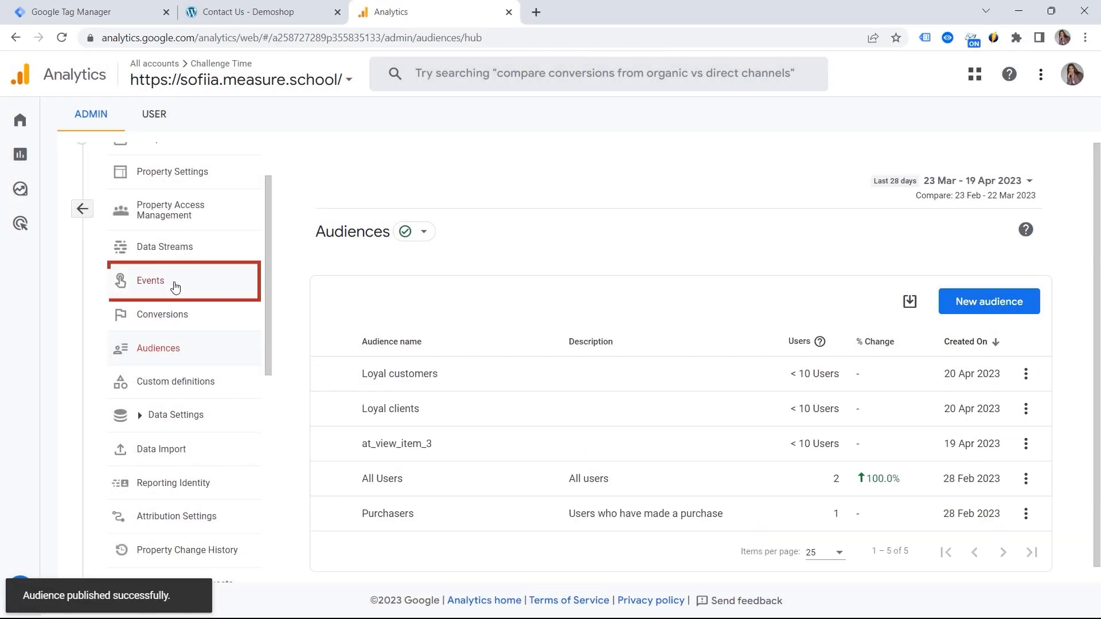
# - Open the property's list of existing events
pyautogui.click(175, 287)
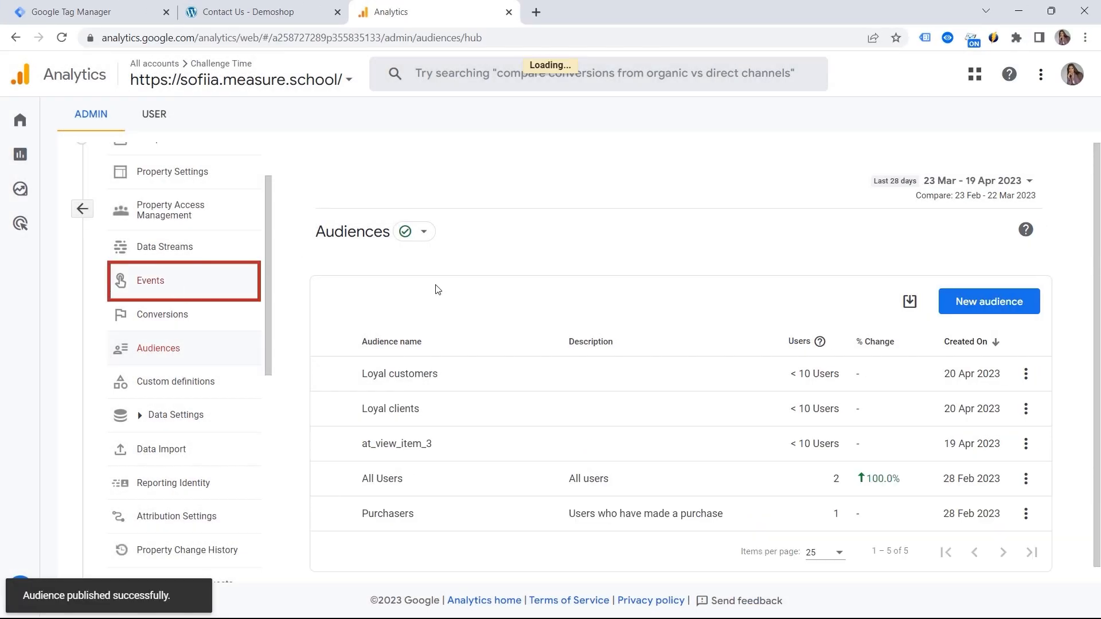